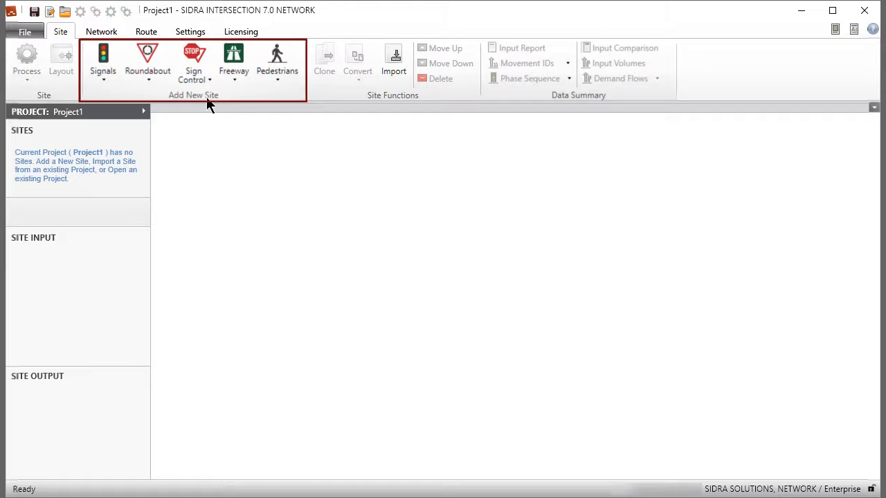
Add a new unsignalised 2-lane roundabout site to the project
click(148, 77)
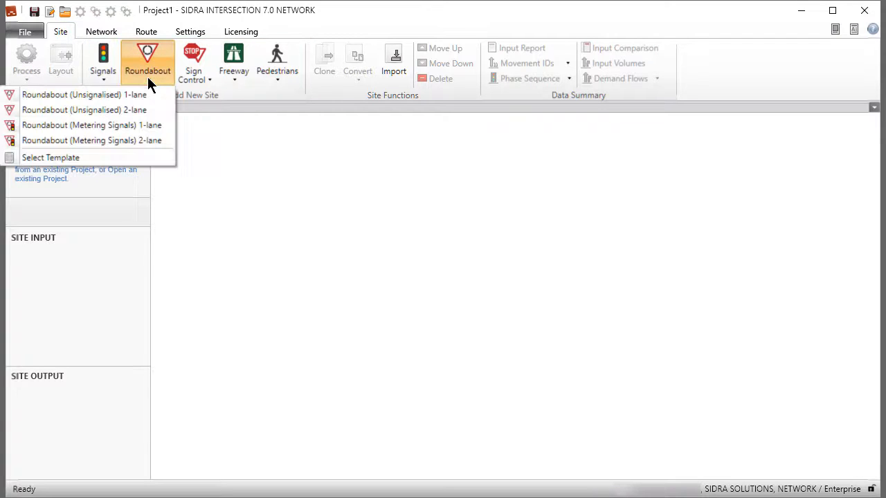
click(120, 113)
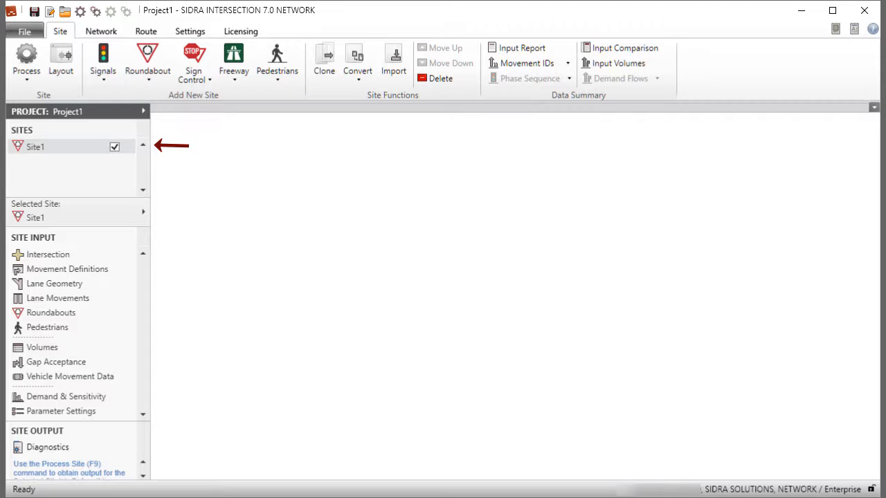
Save the project as SiteInput1R.sip7 in the SITEINPUT_Projects folder
click(26, 31)
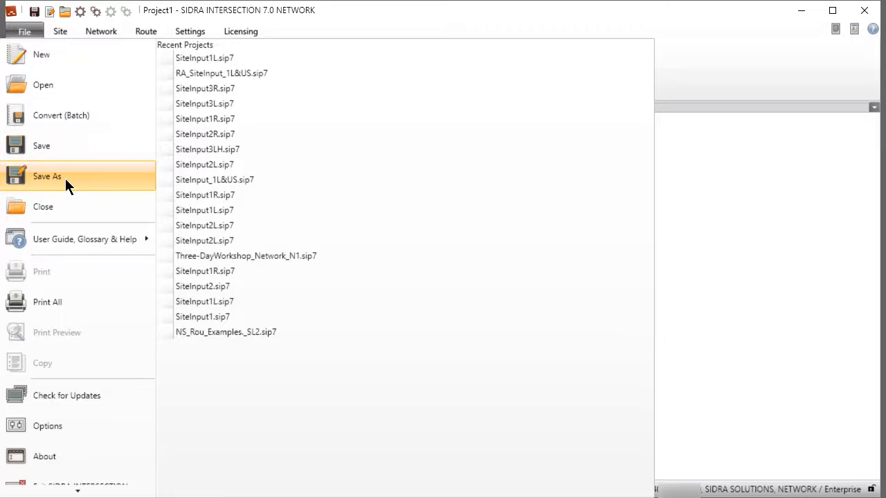
click(65, 178)
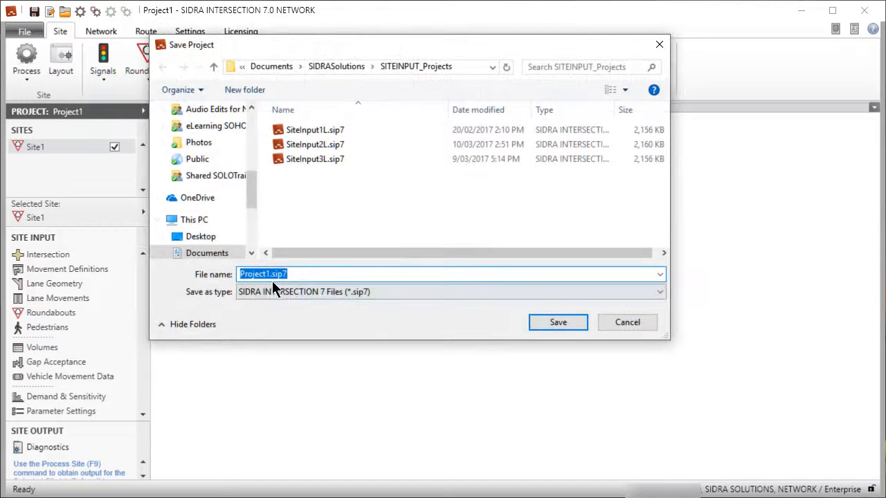
double_click(269, 274)
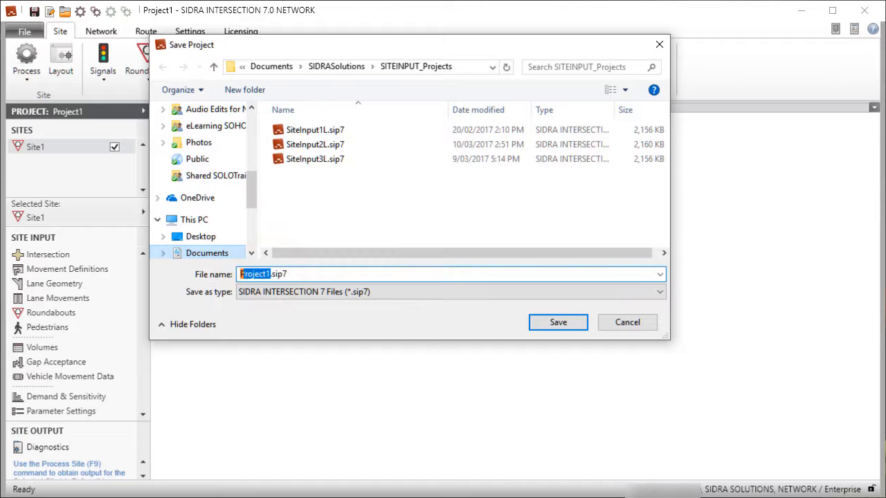
text(SiteIn)
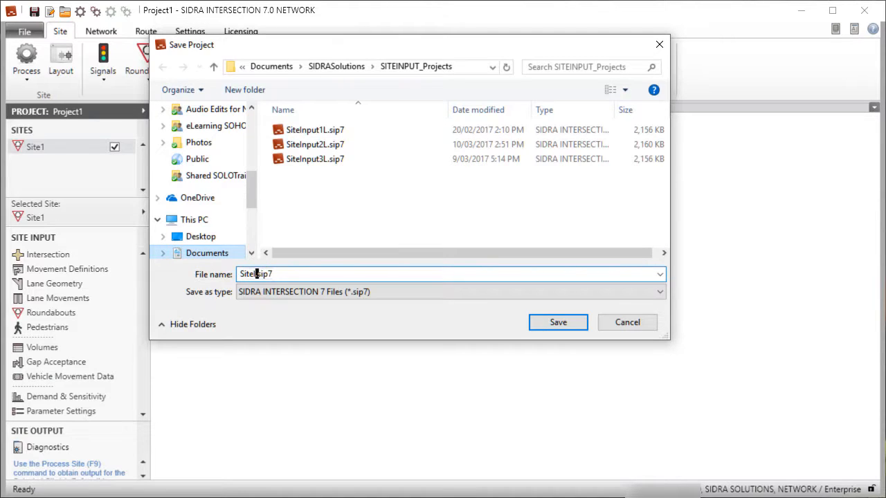
text(put1R)
key(Return)
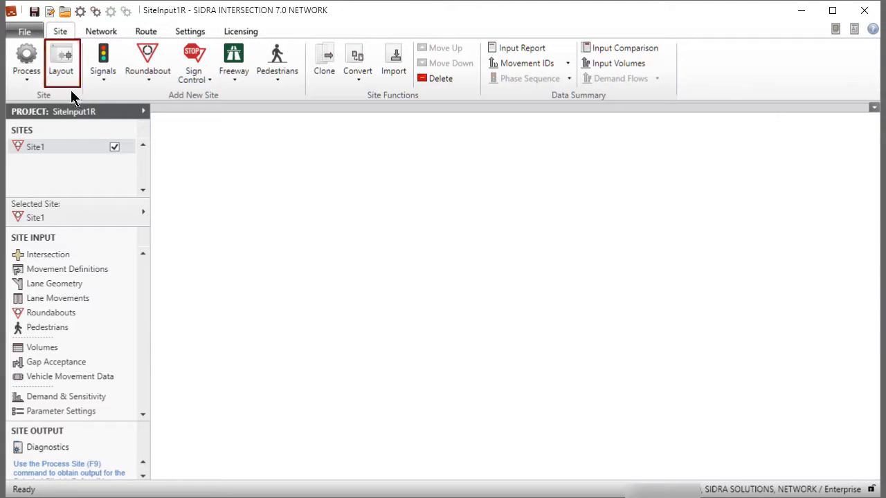
Display the site layout of Site1 with the roundabout shown at a smaller scale
click(64, 59)
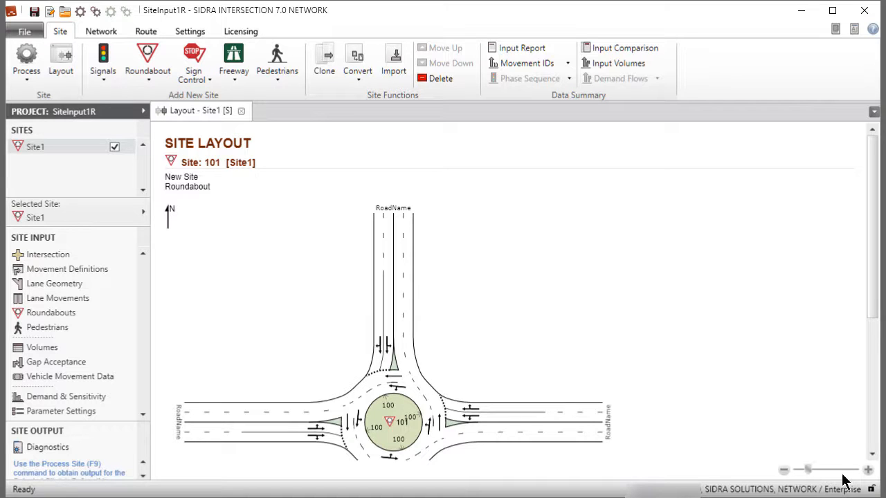
drag(807, 472, 798, 471)
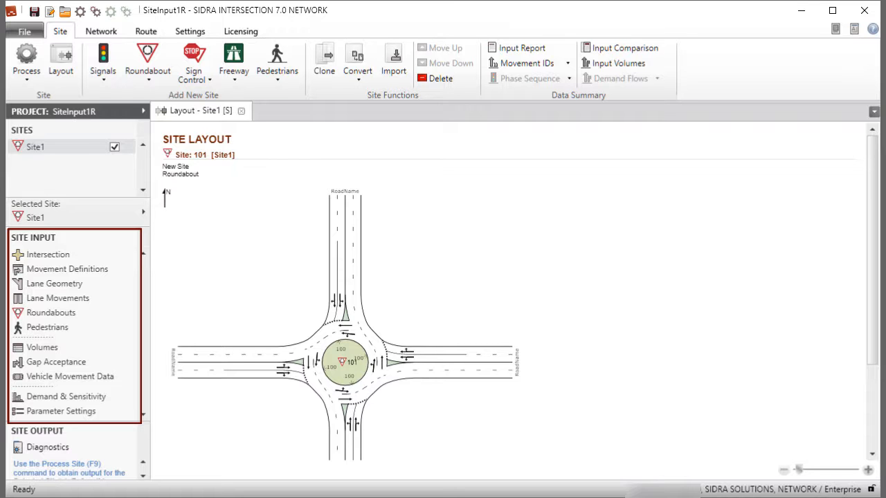
Open the Intersection input data for Site1 and read the dialog tips
click(60, 257)
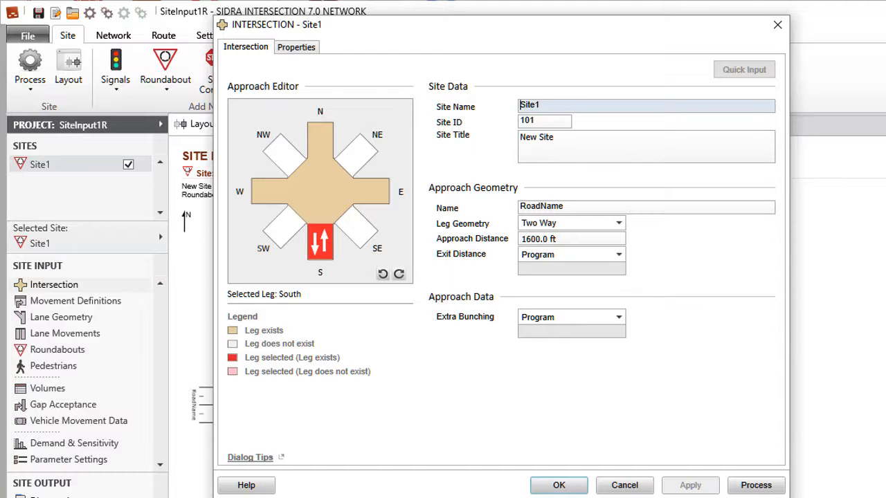
key(shift+Tab)
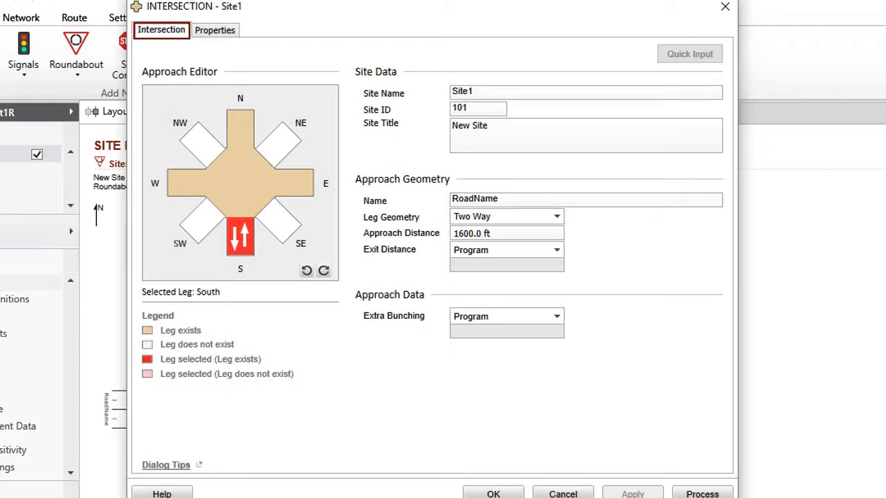
key(Right)
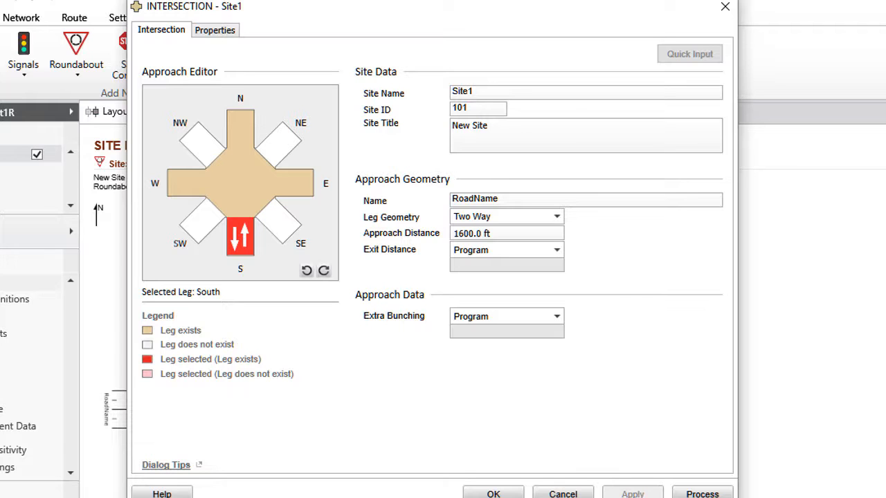
click(168, 466)
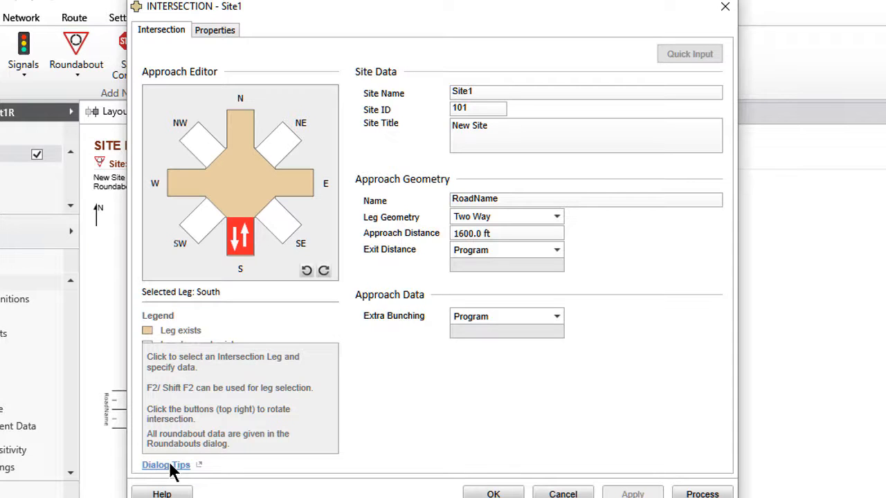
click(171, 466)
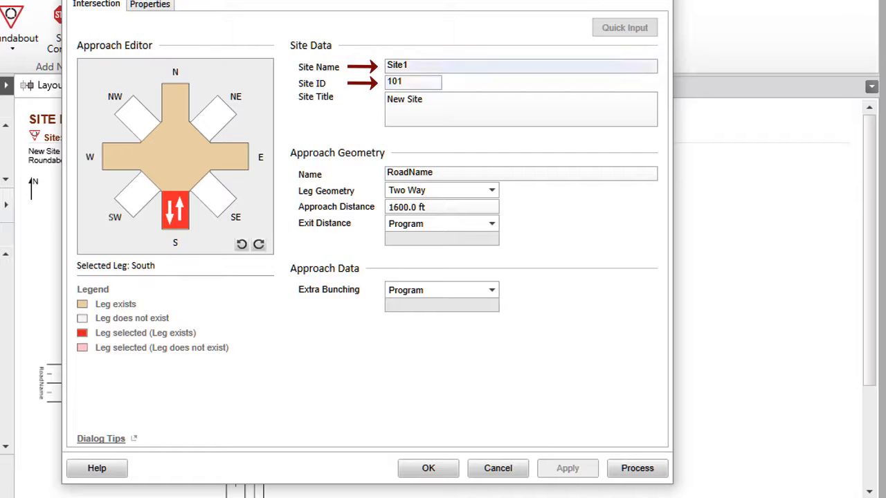
Rename the site as Roundabout1R
drag(411, 65, 386, 65)
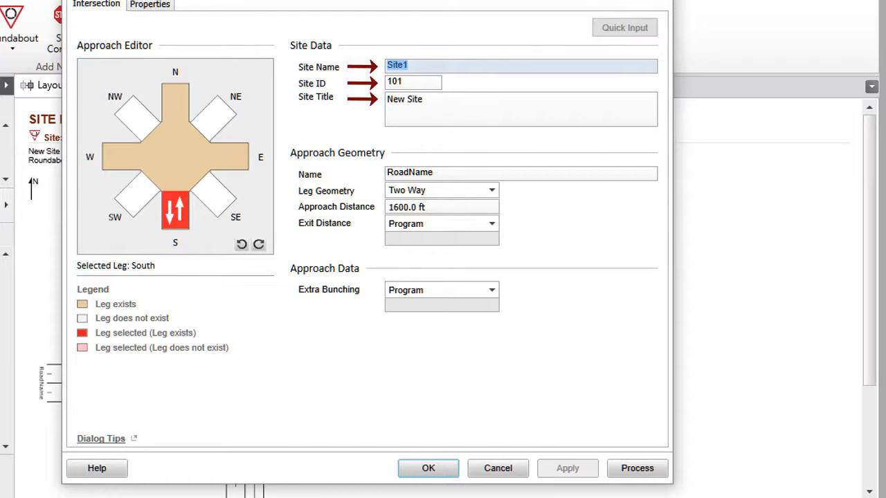
text(Rou)
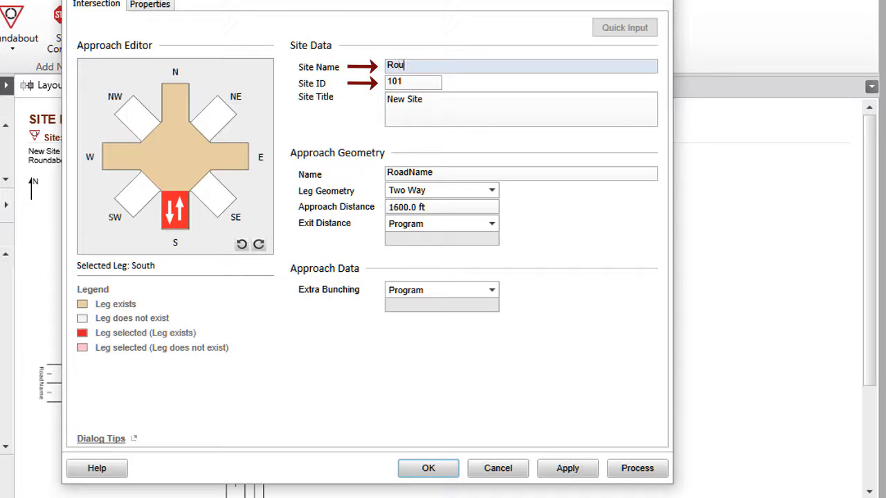
text(ndabout1R)
Set the site title to "Three leg Roundabout Example with Bypass Lane for Buses and Taxis and U Turn on East Leg."
click(410, 83)
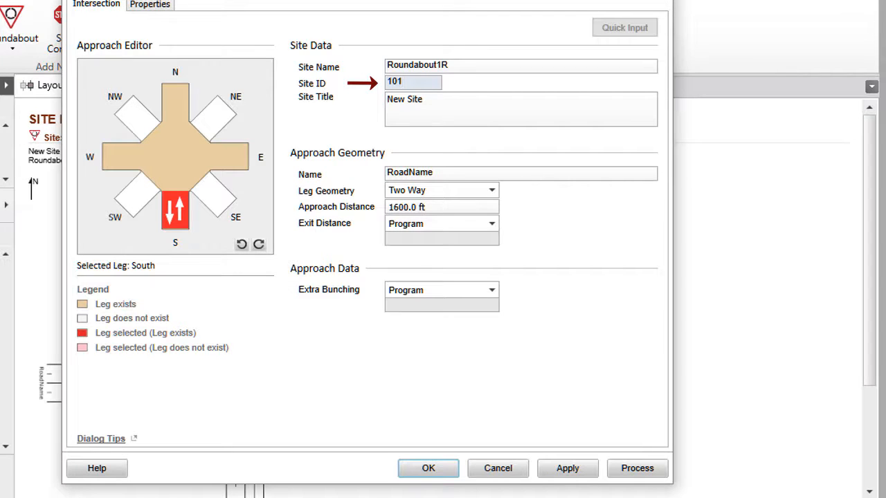
key(Tab)
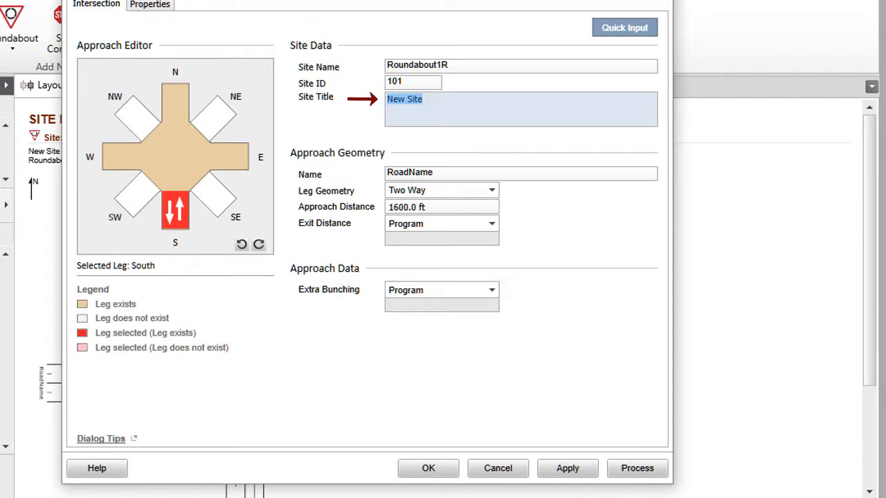
text(Three leg Ro)
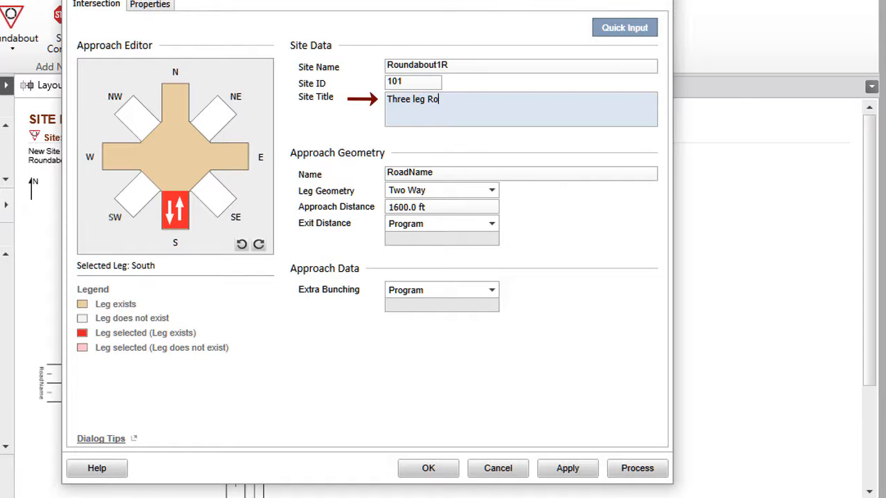
text(undabout Example with Bypass Lane for Buses and Taxis and U Turn on East Leg.)
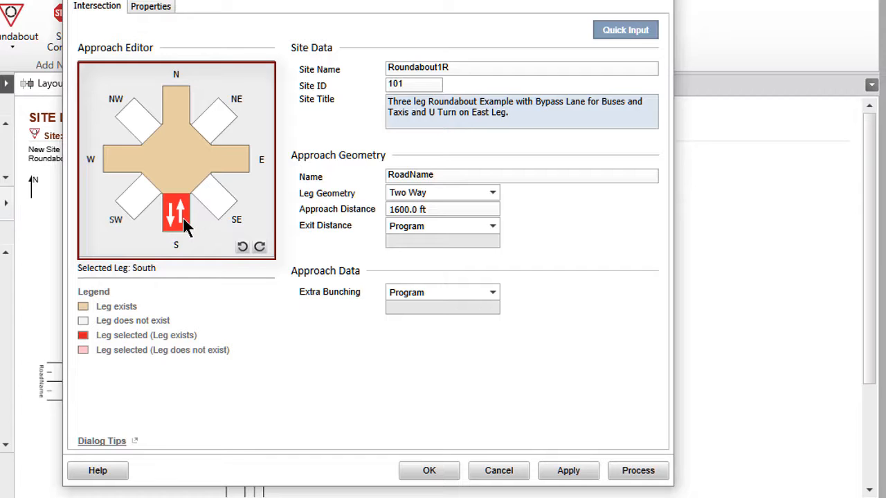
Try selecting the southeast and west legs in the Approach Editor and rotating the intersection clockwise
click(216, 208)
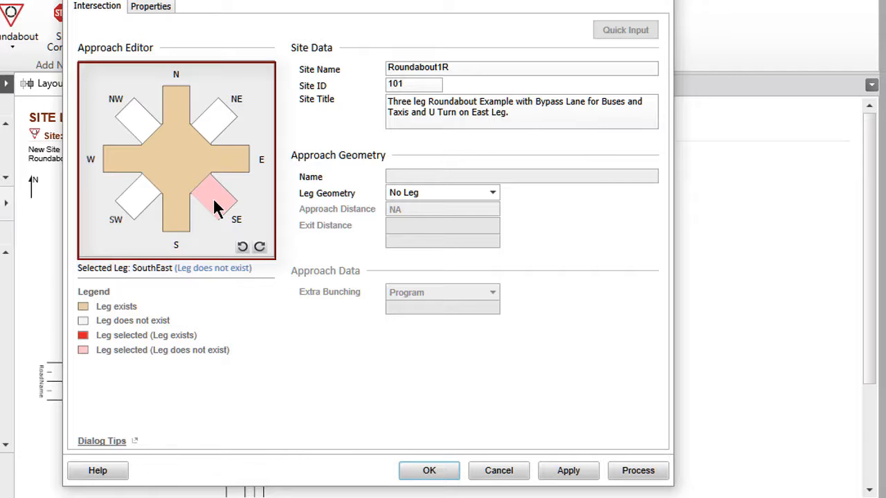
click(109, 158)
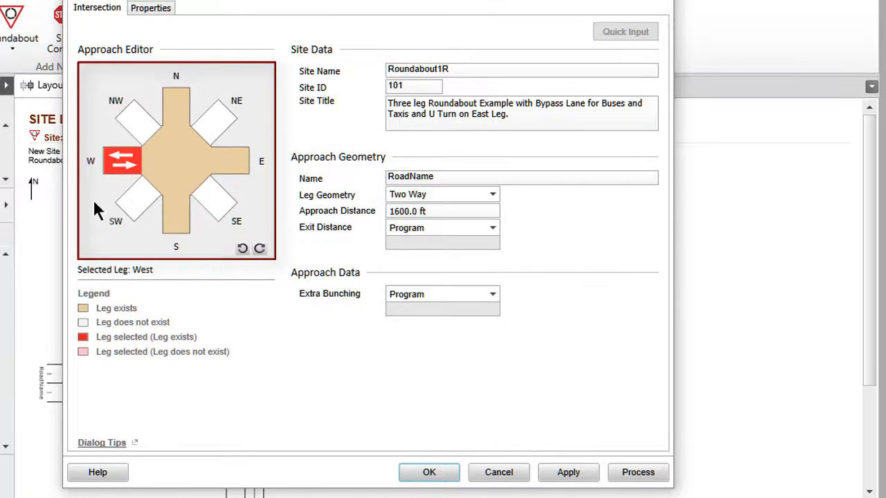
click(260, 248)
click(260, 247)
click(260, 248)
click(259, 248)
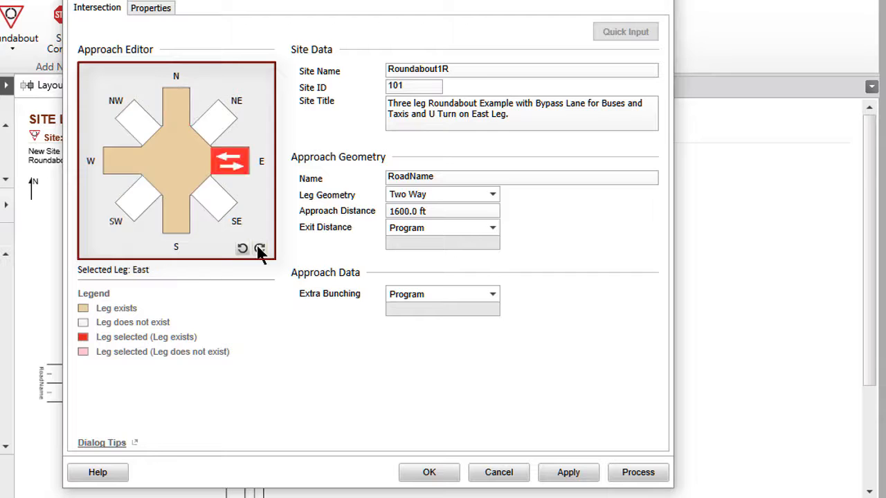
click(260, 248)
click(259, 248)
click(215, 198)
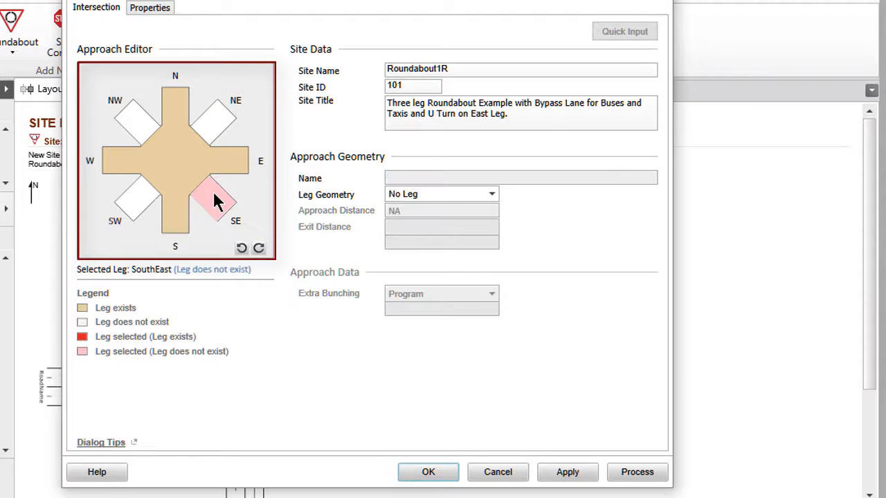
Step through the intersection legs in both directions in the Approach Editor, finishing on the south leg
key(Right)
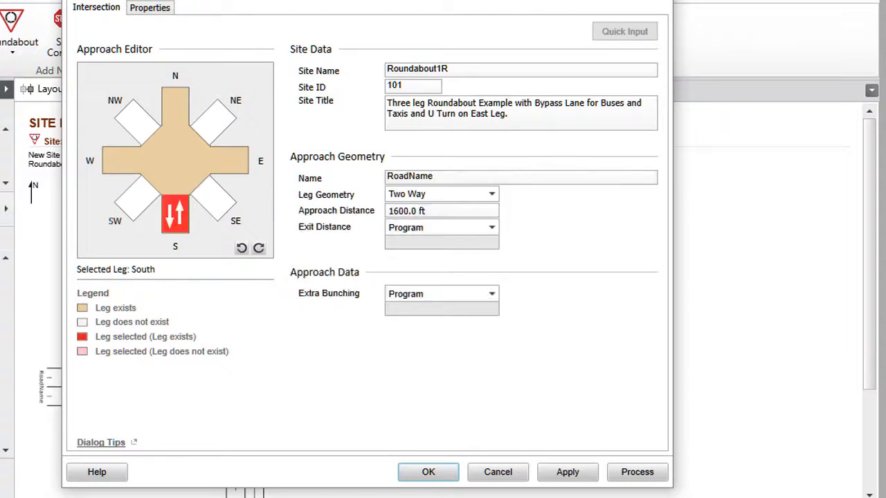
key(Right)
key(Right)
key(Right)
key(Right)
key(Right)
key(Right)
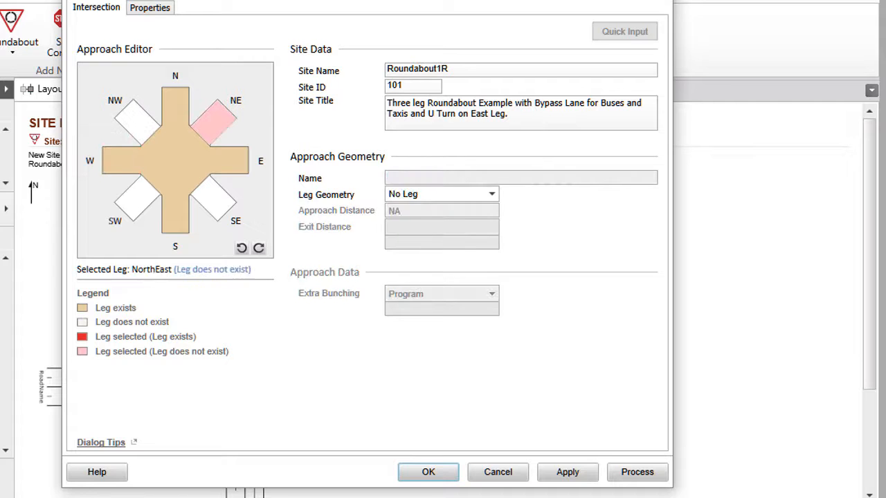
key(Left)
key(Left)
key(Left)
key(Left)
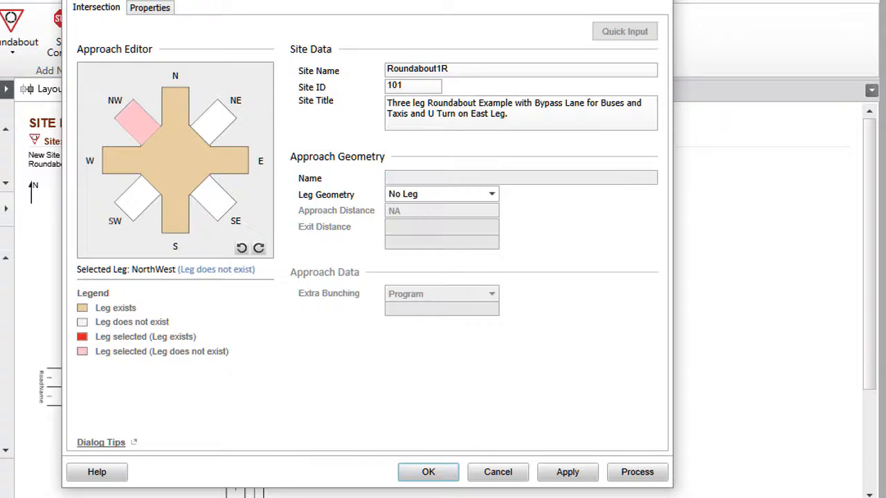
key(Left)
key(Left)
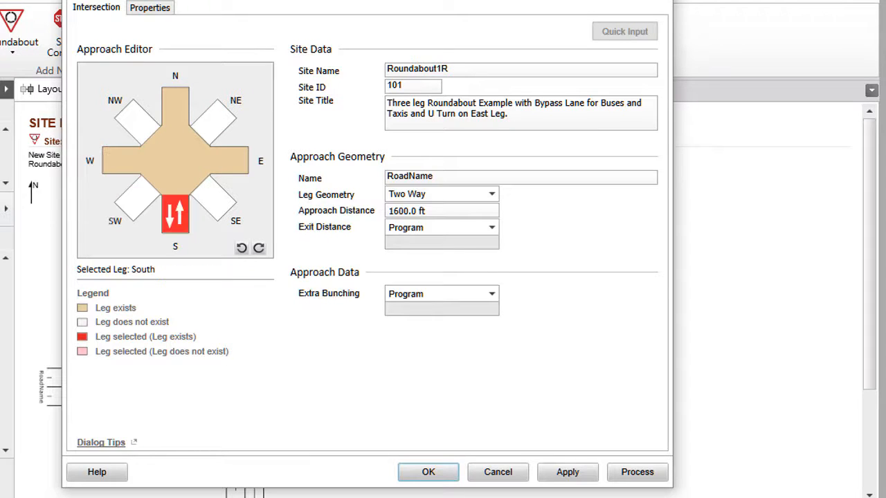
Remove the north leg by setting its leg geometry to No Leg, apply it, and check the updated site layout
click(175, 97)
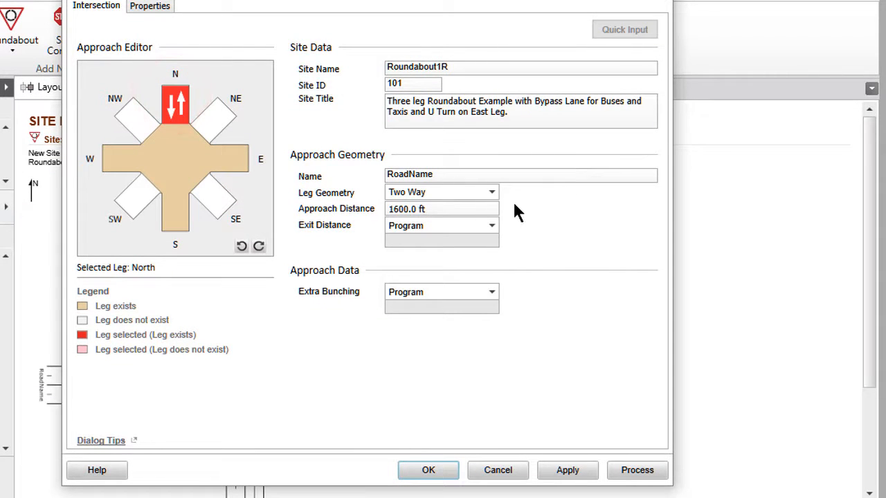
click(492, 193)
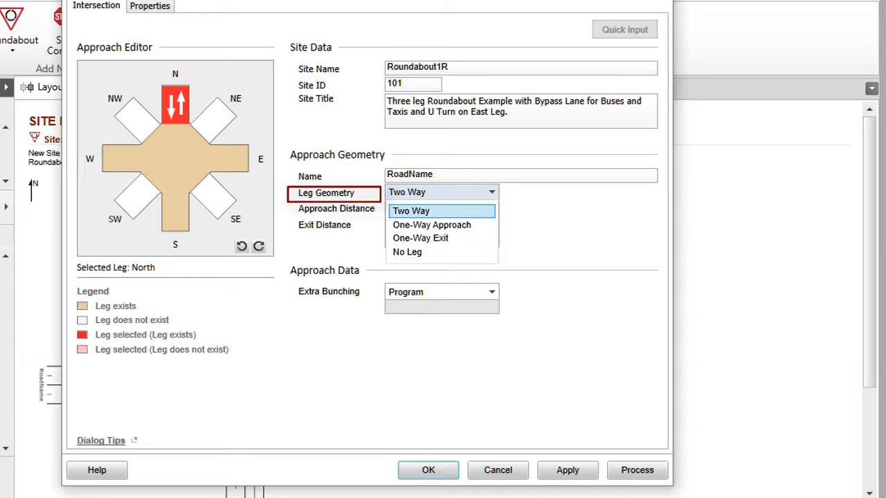
click(443, 252)
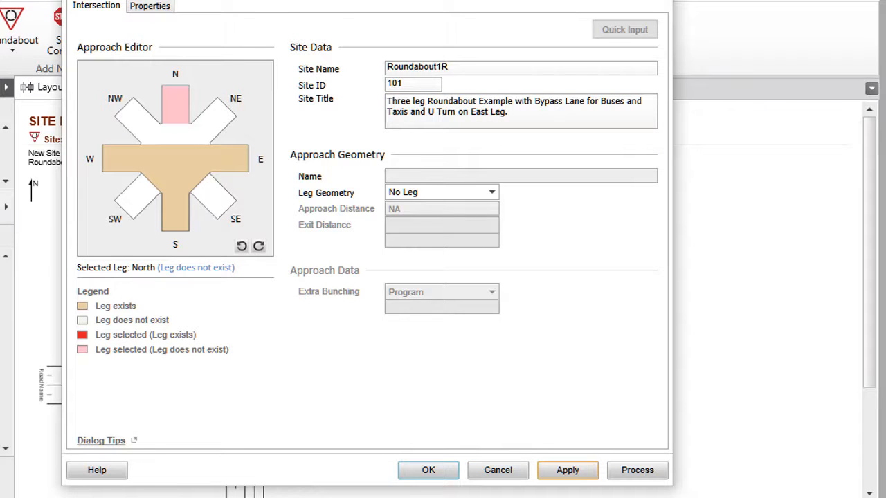
click(567, 471)
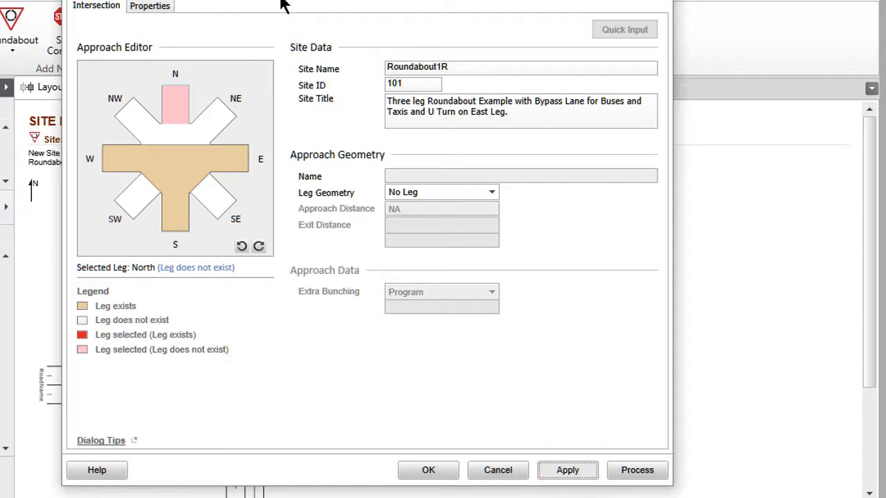
drag(349, 2, 757, 3)
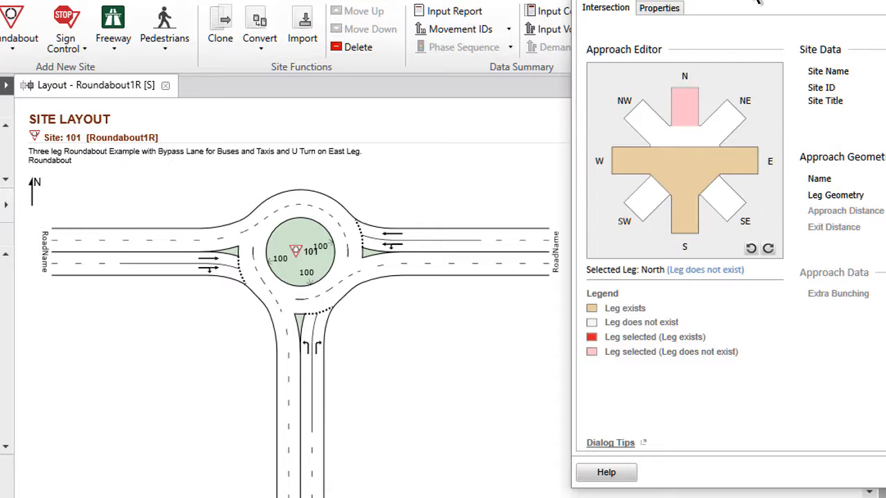
drag(758, 3, 421, 9)
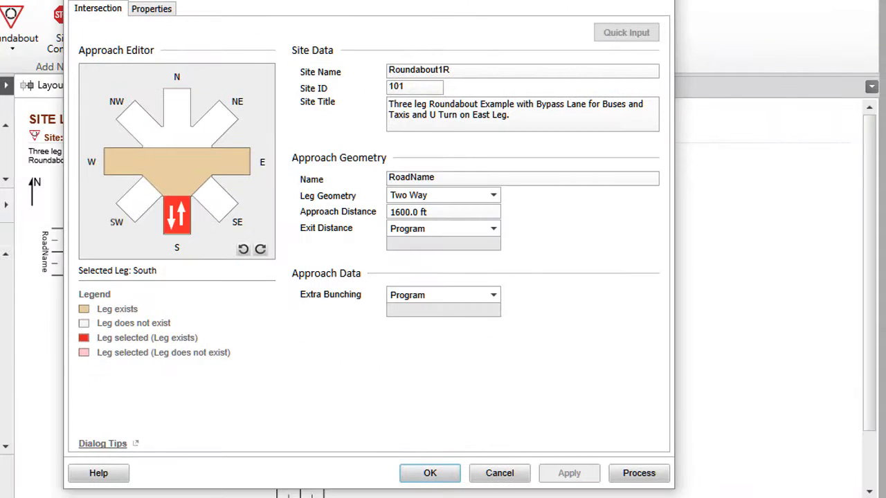
Name the south leg South Road, the east leg East Road and the west leg West Road, and apply the names
click(446, 179)
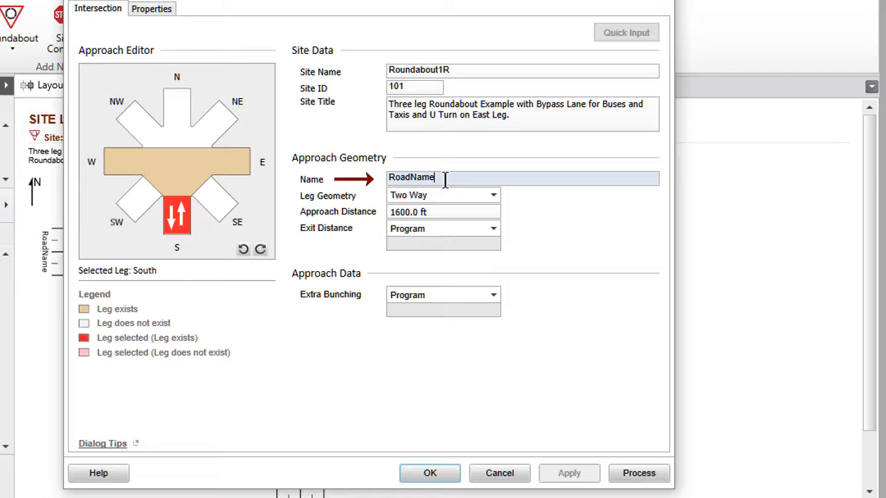
double_click(446, 180)
text(South Road)
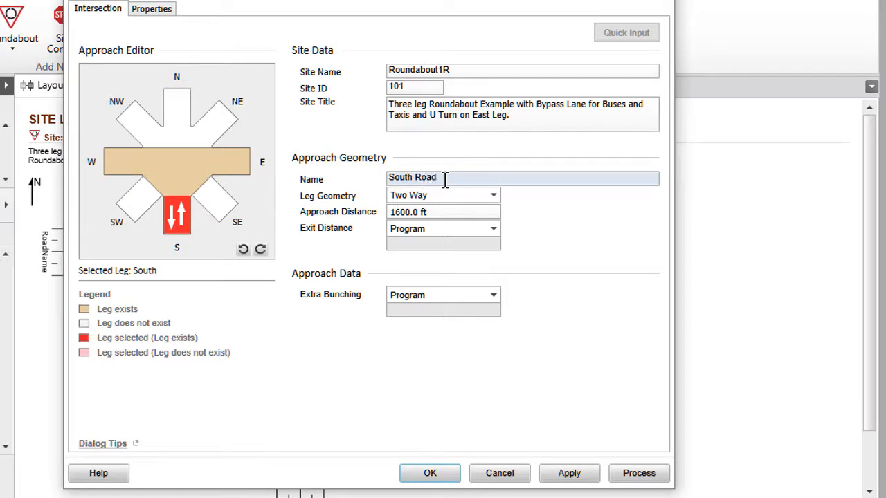
click(245, 165)
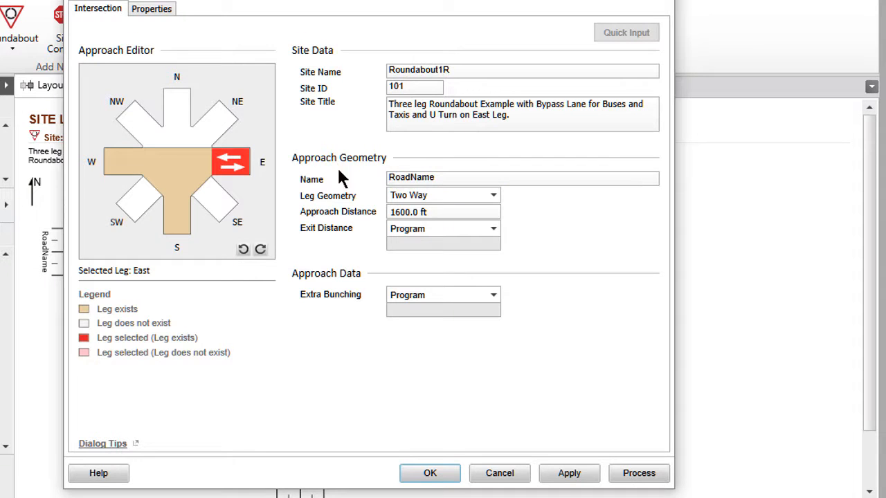
double_click(407, 178)
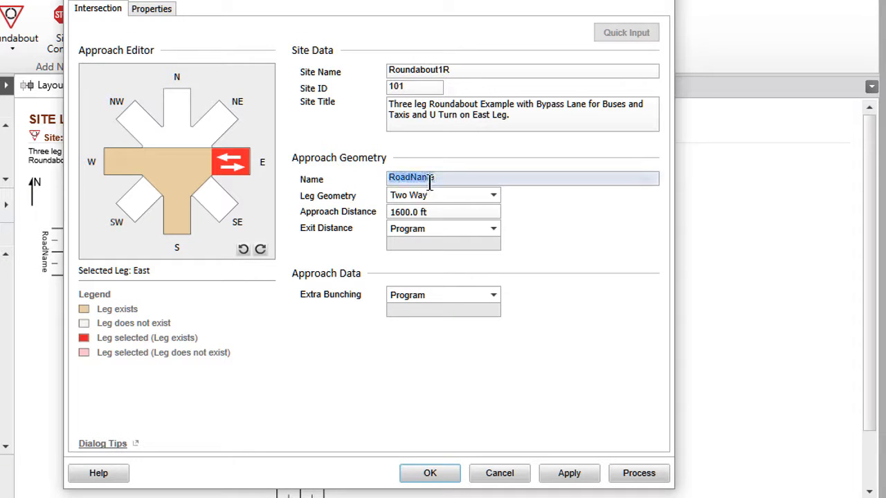
text(East Road)
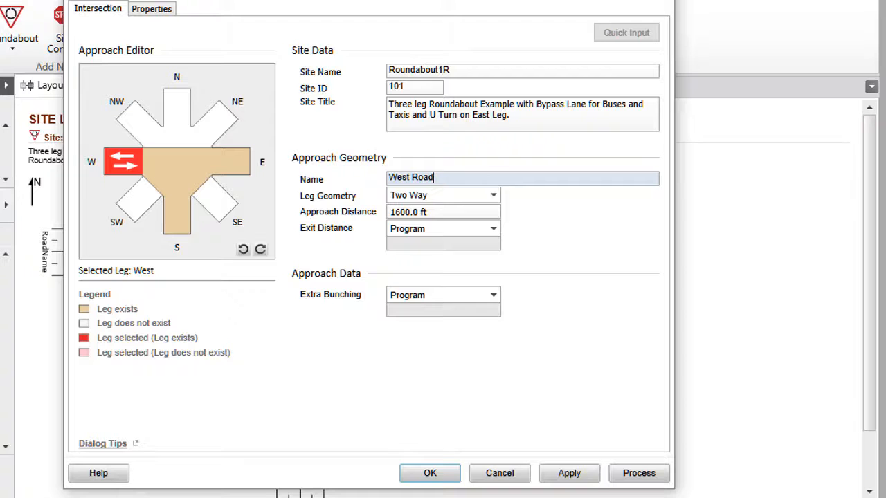
click(569, 474)
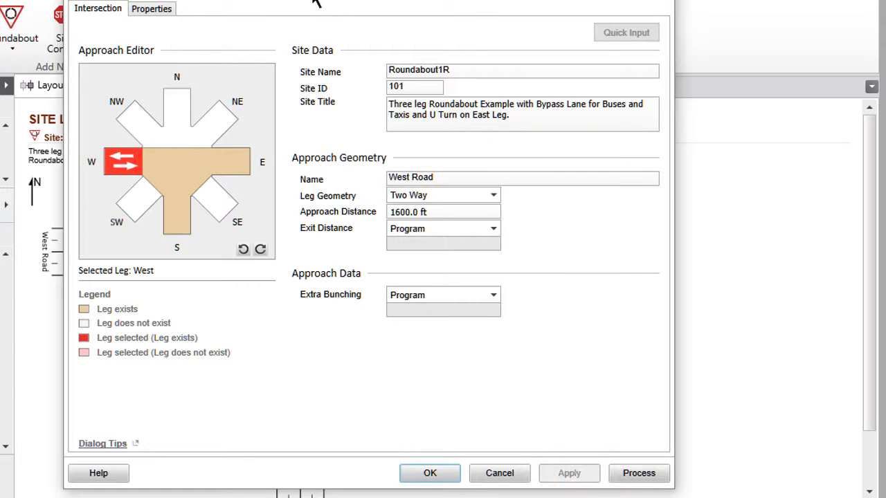
mouse_move(316, 4)
mouse_down()
mouse_move(846, 7)
mouse_move(600, 14)
mouse_move(300, 4)
mouse_up()
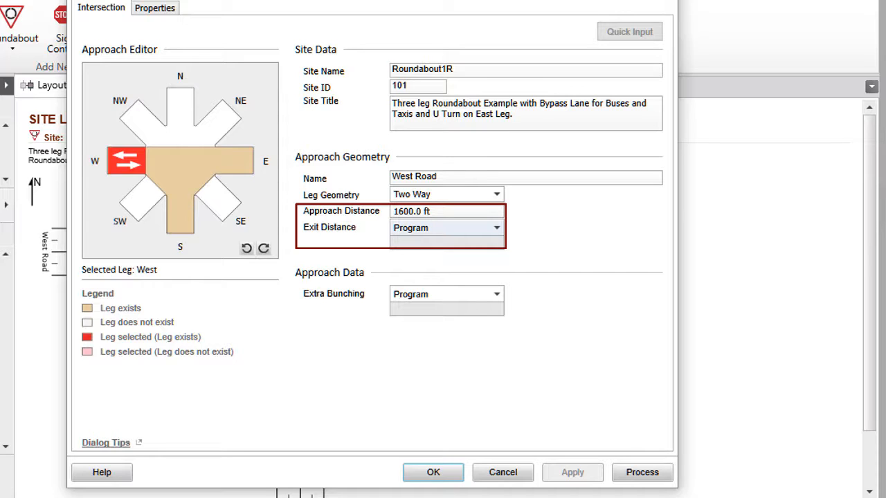
Set the west leg's exit distance to Input and the south leg's approach distance to 700 ft
click(497, 229)
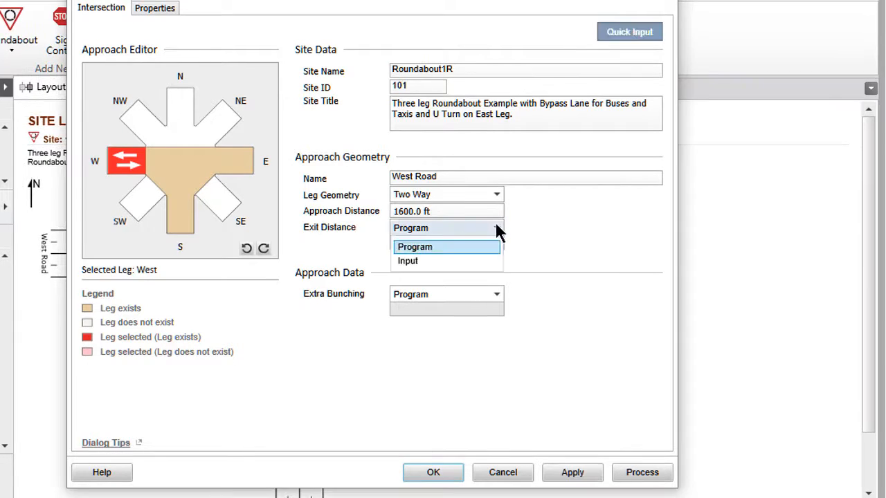
click(487, 260)
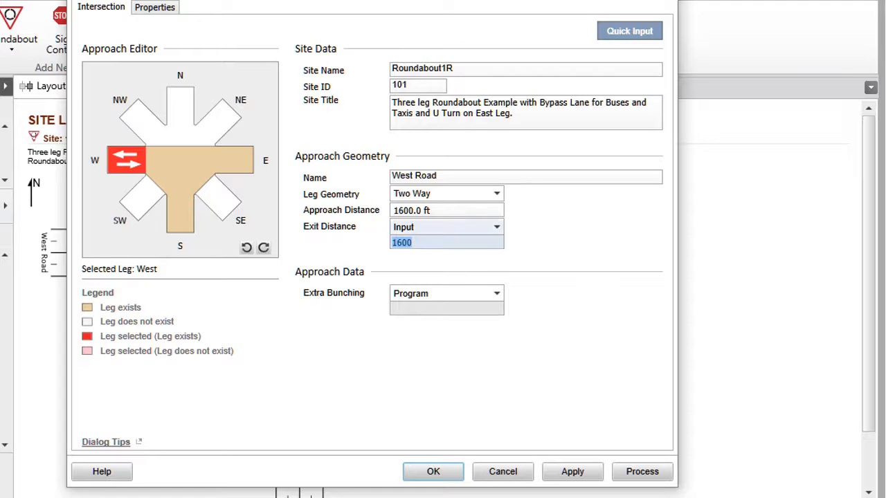
click(187, 222)
click(409, 212)
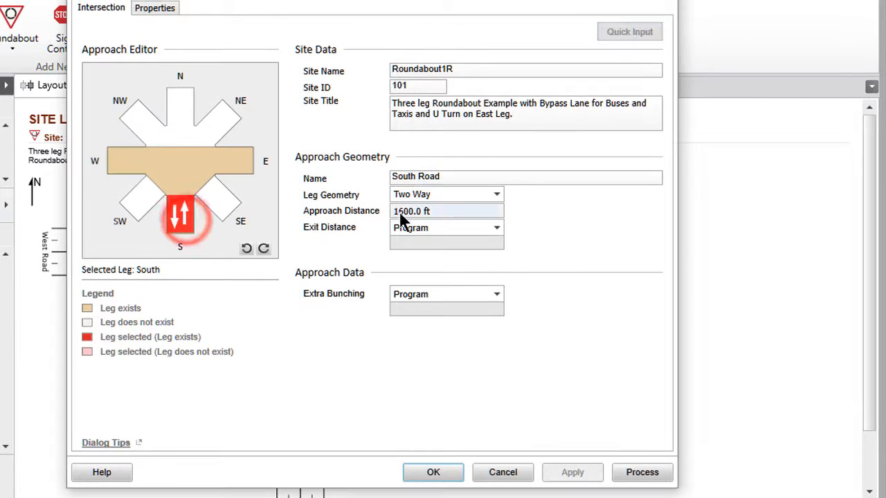
text(700)
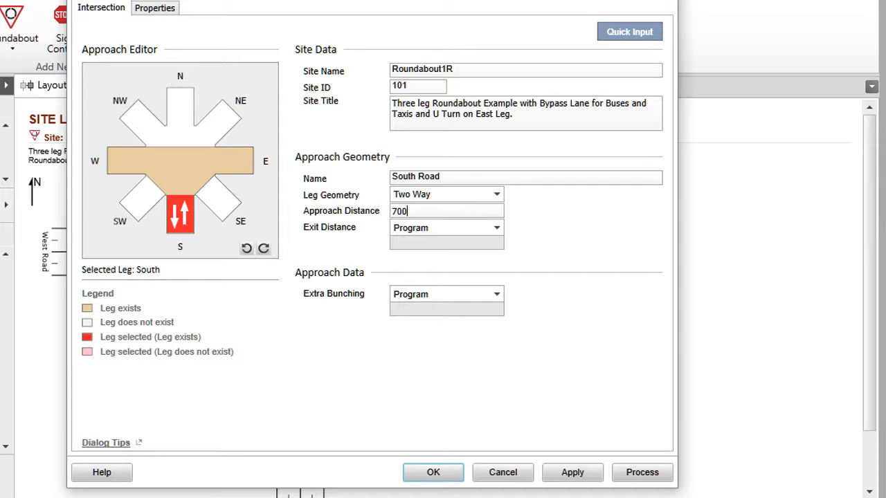
Review the Quick Input choices for the approach distance without applying them, and the Extra Bunching options for the south leg
click(627, 33)
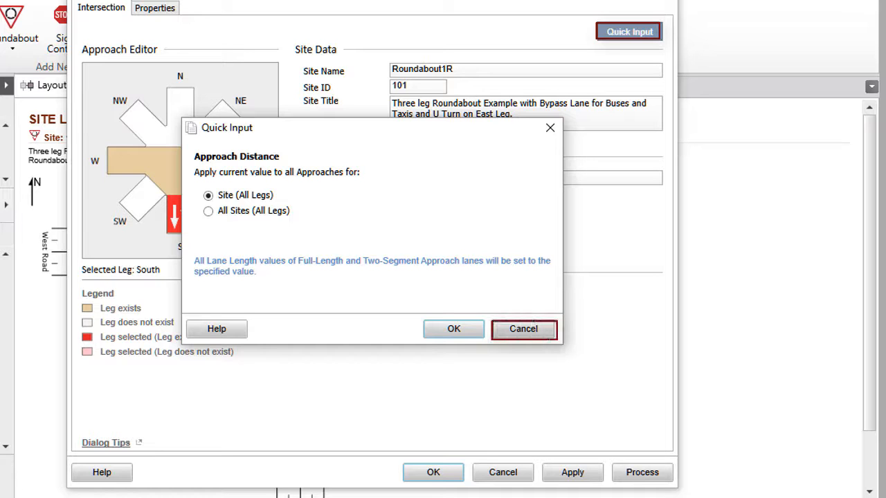
click(538, 339)
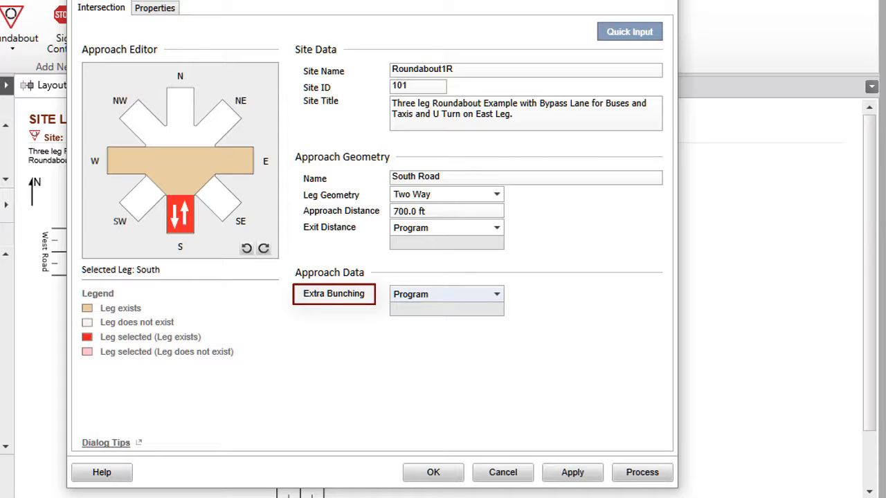
click(497, 294)
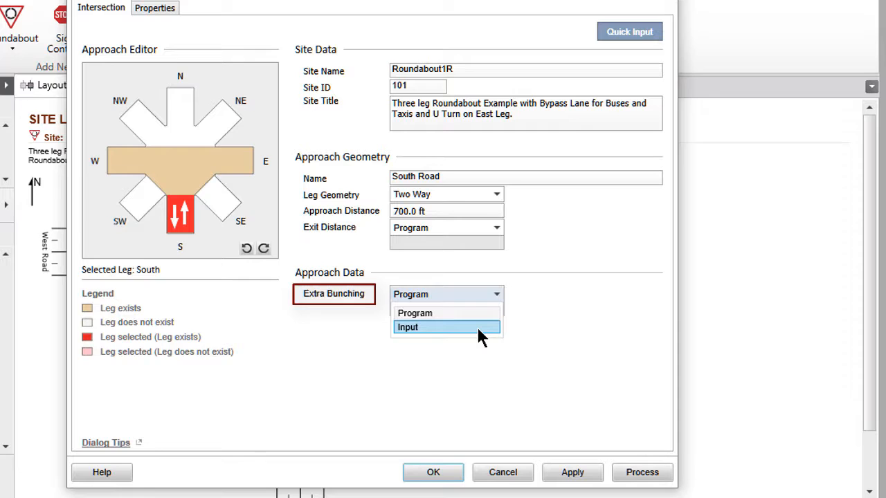
Replace the site information with "Three Leg Roundabout Example prepared for the SITE INPUT video tutorials." and accept the intersection data
click(155, 9)
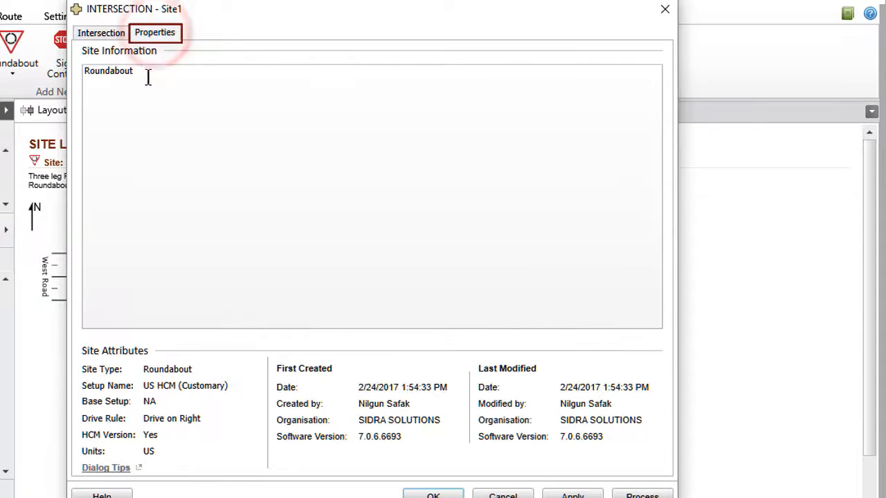
drag(144, 73, 86, 82)
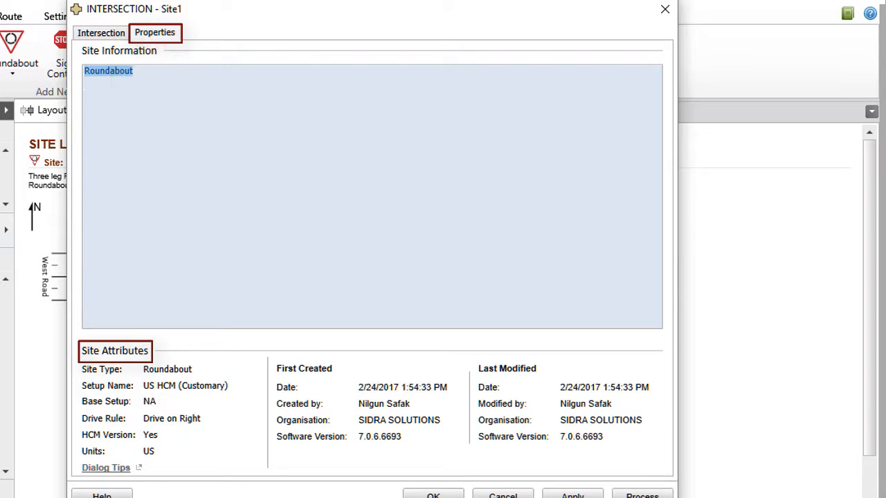
text(Three L)
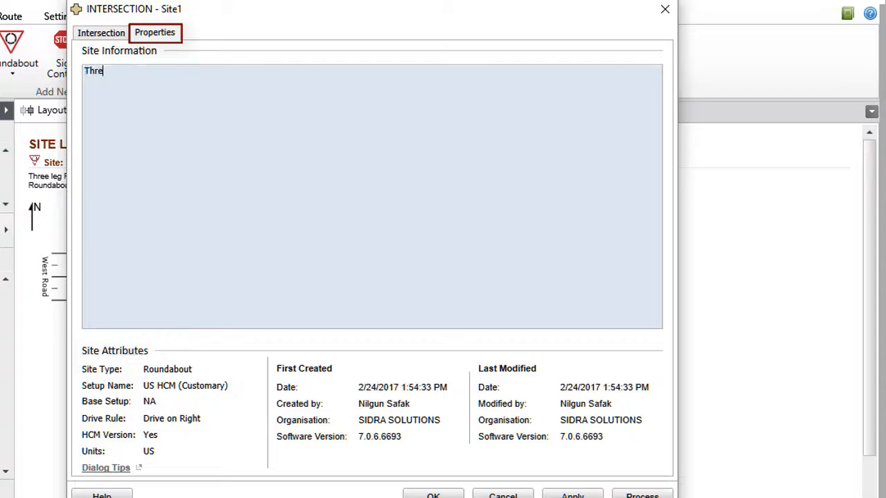
text(eg Roundabout Example prepared for the SITE INPUT video tutorials.)
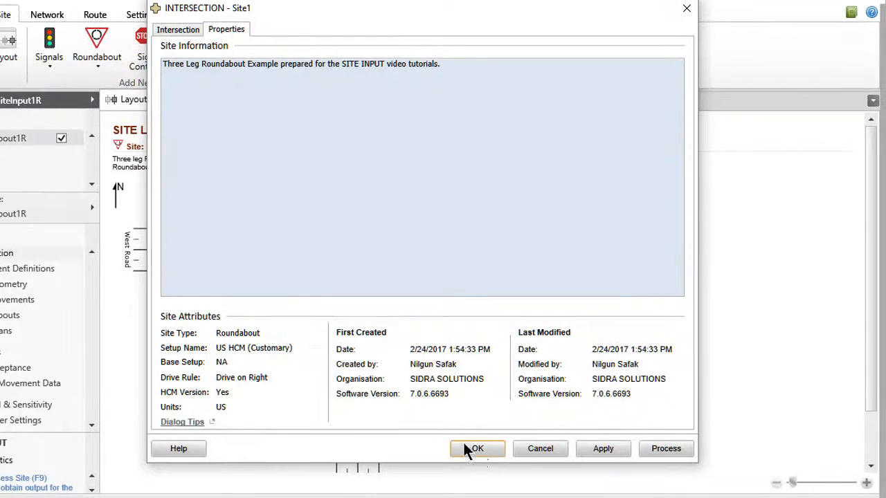
click(478, 448)
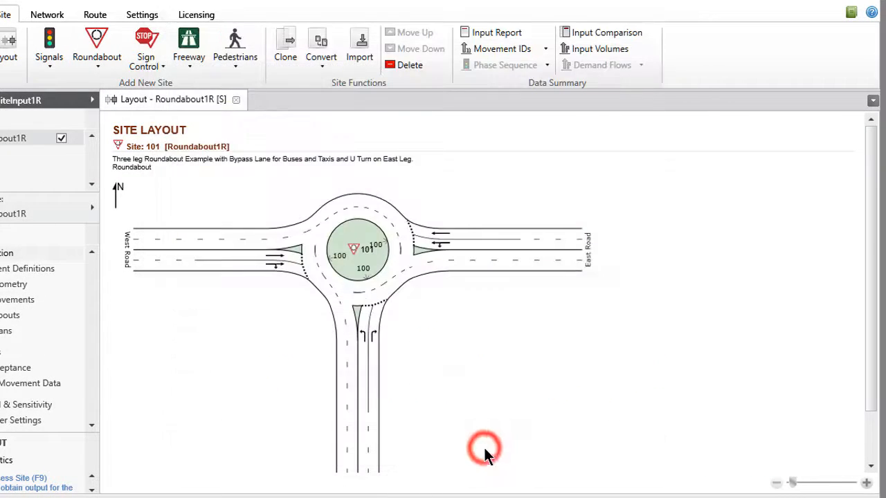
Save the project and close the Roundabout1R site layout
click(35, 13)
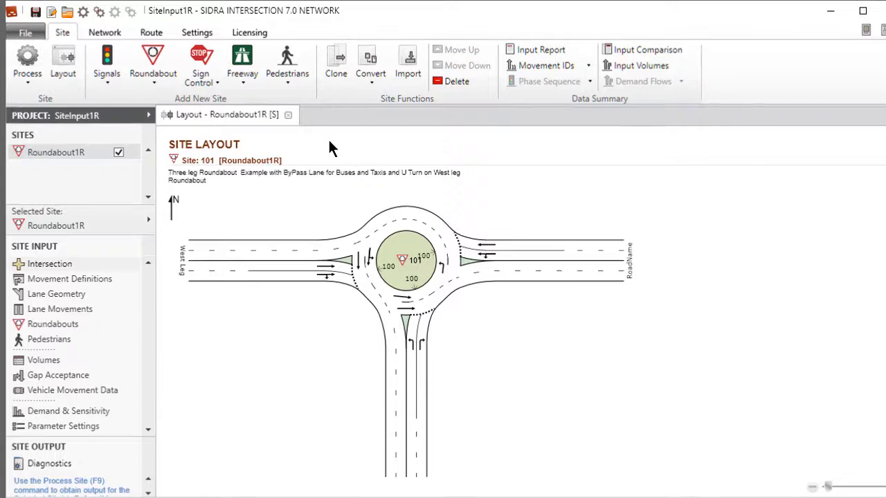
click(288, 116)
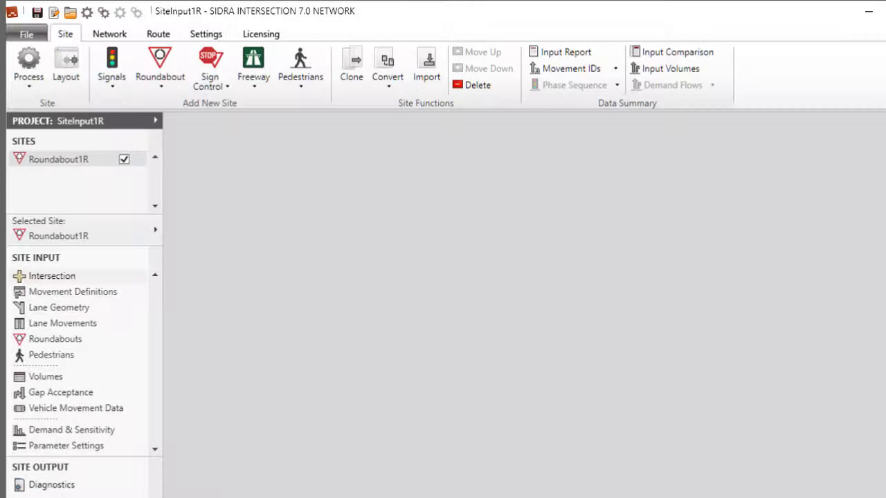
Add a sign control site of type Stop (Two-Way) E-W Major Road and display its layout
click(221, 83)
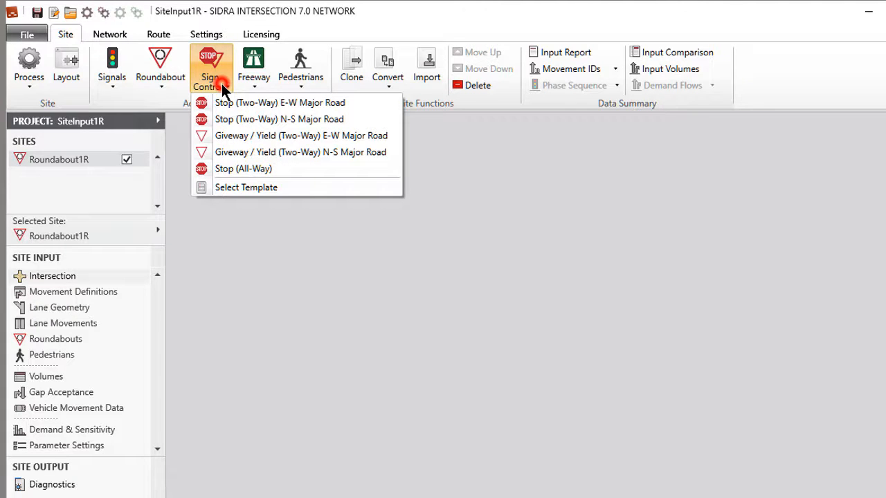
click(272, 102)
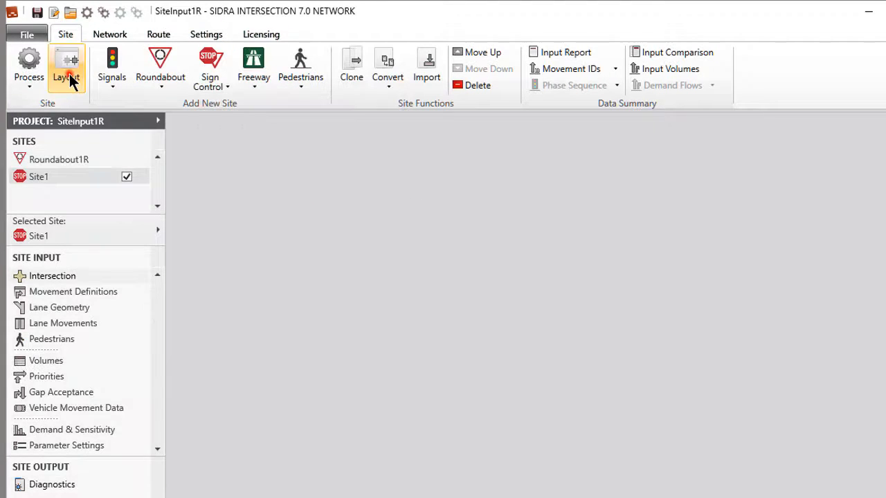
click(67, 69)
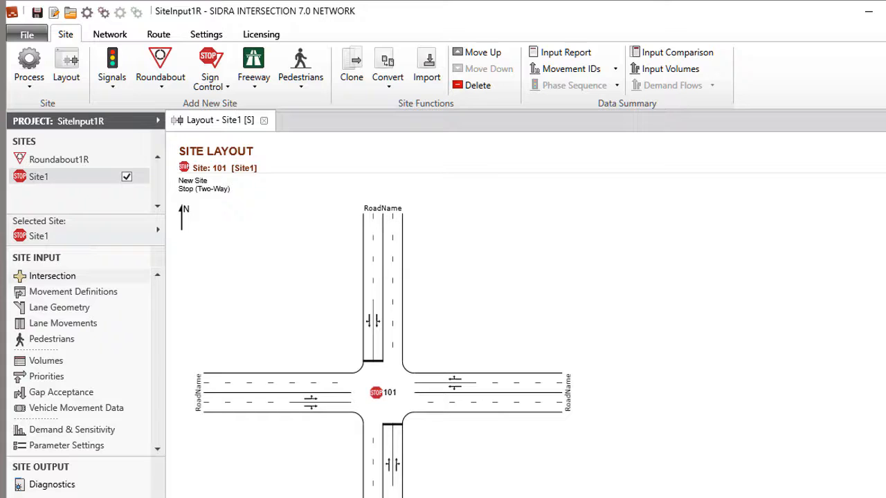
Open the new stop-controlled site's intersection data and examine the Approach Control options for the south leg
click(55, 277)
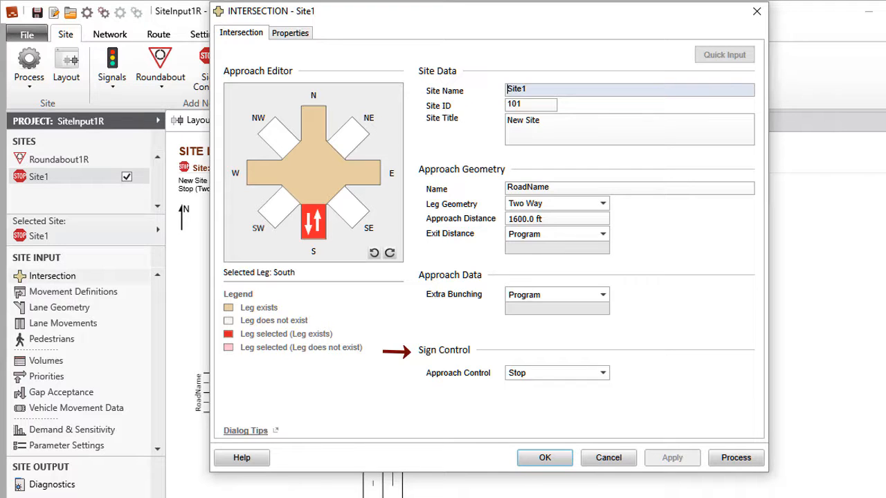
click(602, 374)
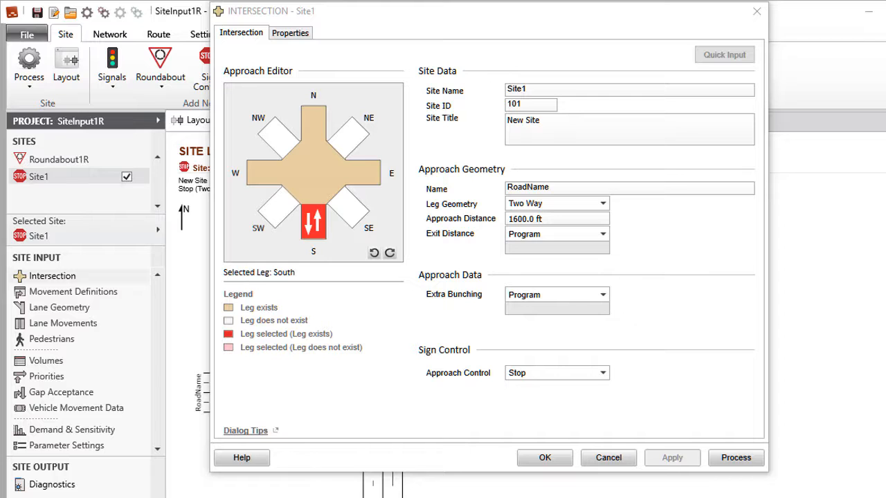
Set the south leg's geometry to No Leg and rotate the intersection anticlockwise until the missing leg is on the east
click(604, 202)
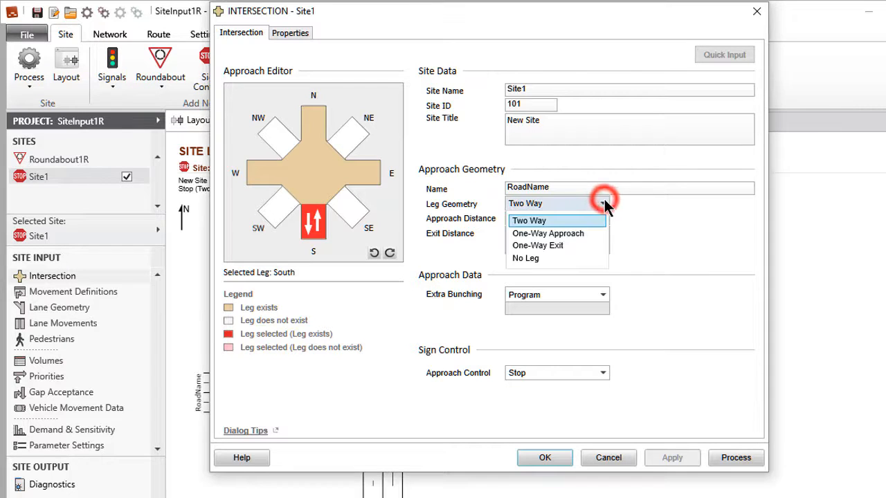
click(572, 257)
drag(458, 15, 885, 62)
mouse_move(824, 59)
mouse_down()
mouse_move(519, 28)
mouse_move(409, 33)
mouse_up()
click(371, 254)
click(371, 254)
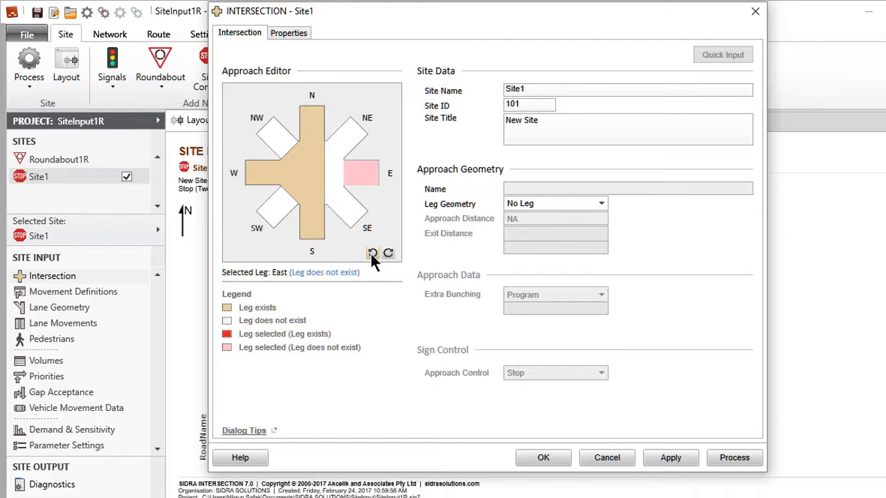
Set the site name to SignControl1R, ID to 102, title to "Stop Sign Control with Truck Lane on Major Road." and west leg name to West Road
double_click(547, 88)
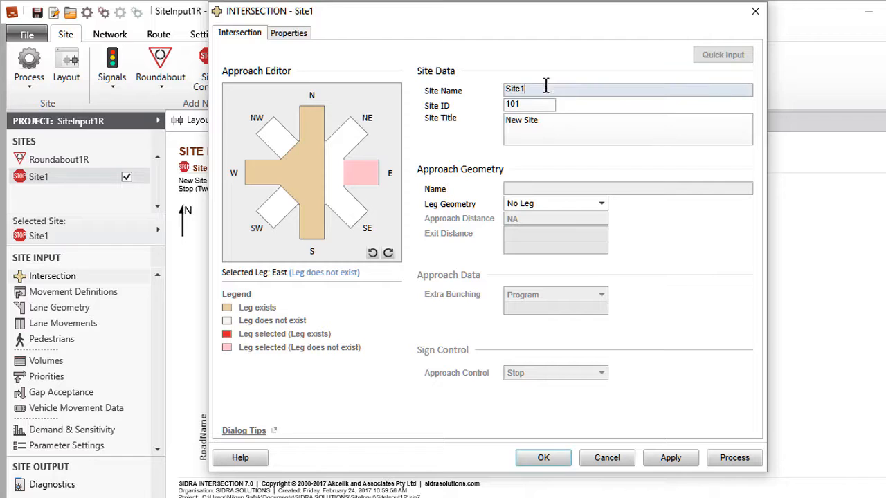
double_click(547, 88)
text(SignControl1R)
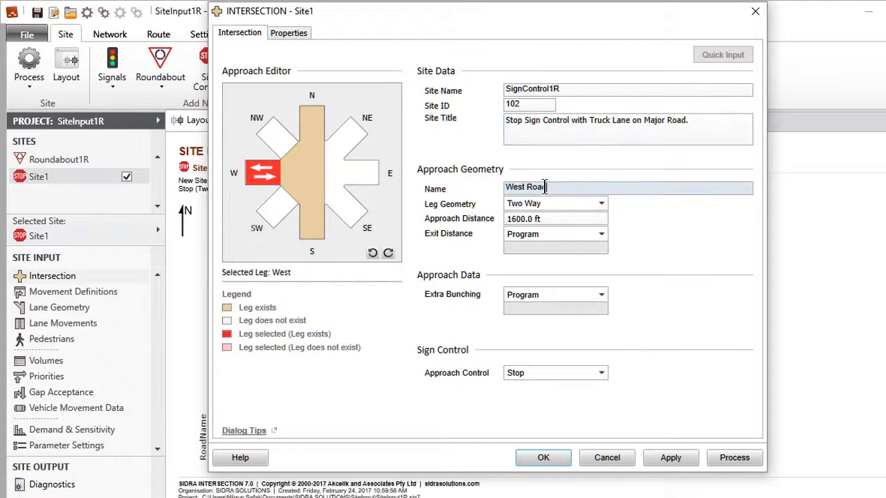
Name the north leg North Road and accept the intersection data
click(311, 127)
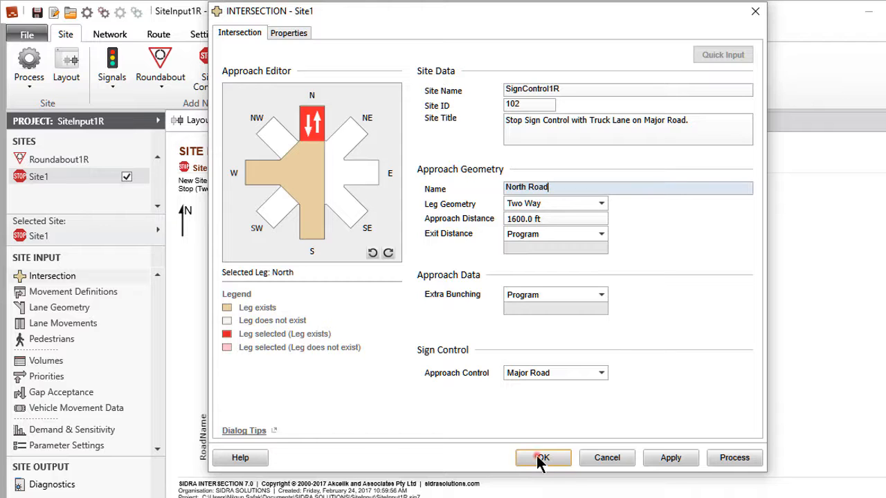
click(537, 456)
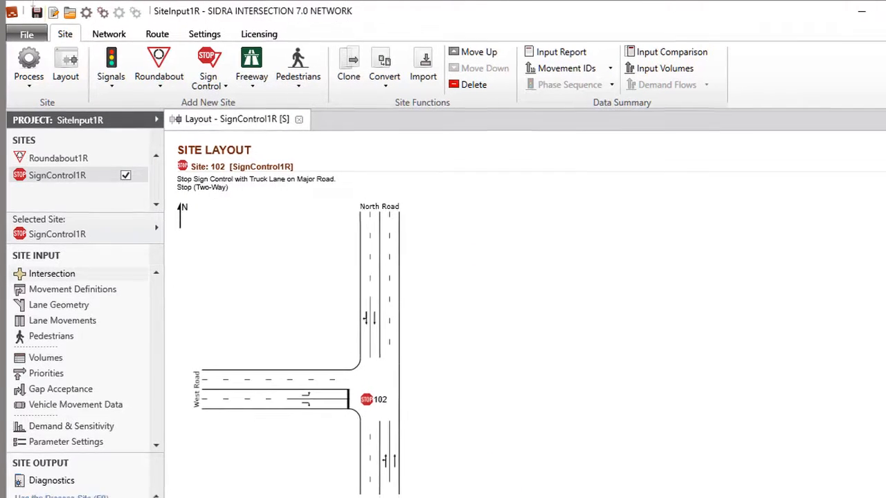
Close the SignControl1R layout and add a new signalised At-Grade Intersection site to the project
click(293, 118)
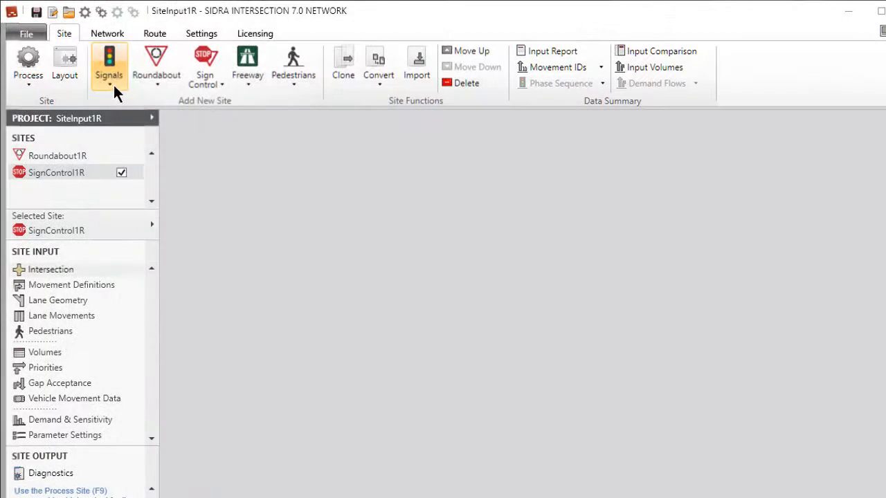
click(112, 86)
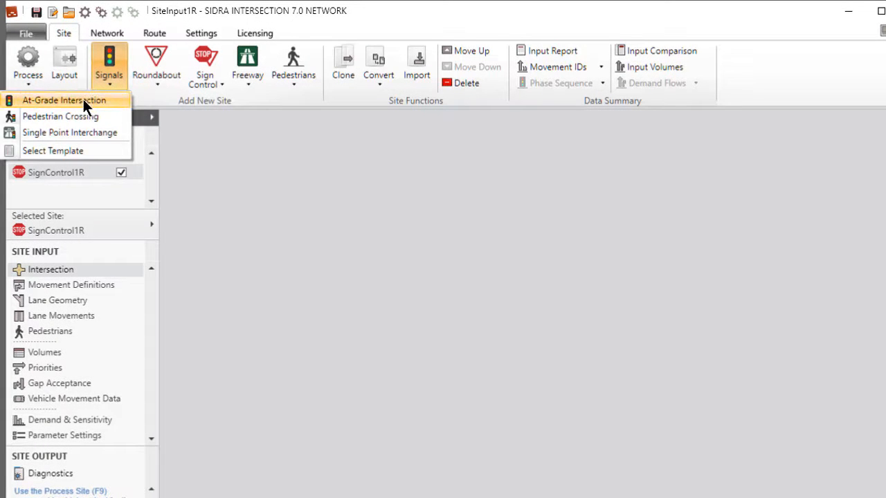
click(83, 99)
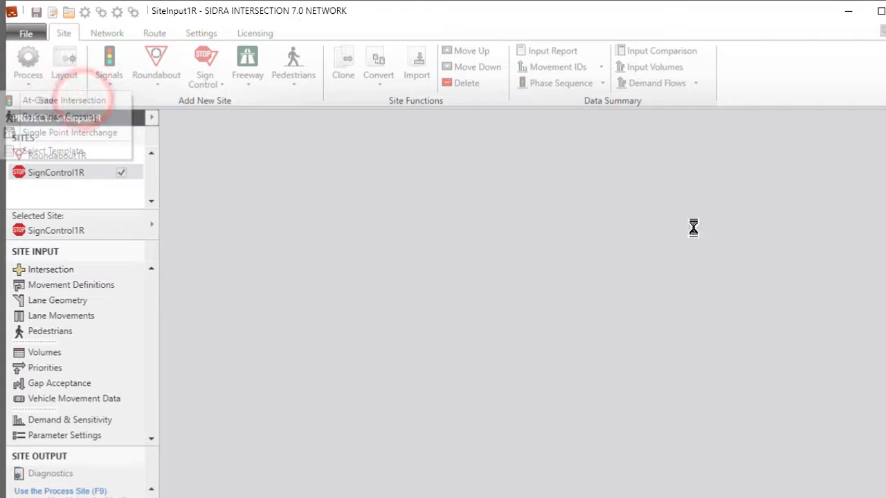
Display the layout of the new signalised site Site1, showing all four legs of the intersection
click(72, 72)
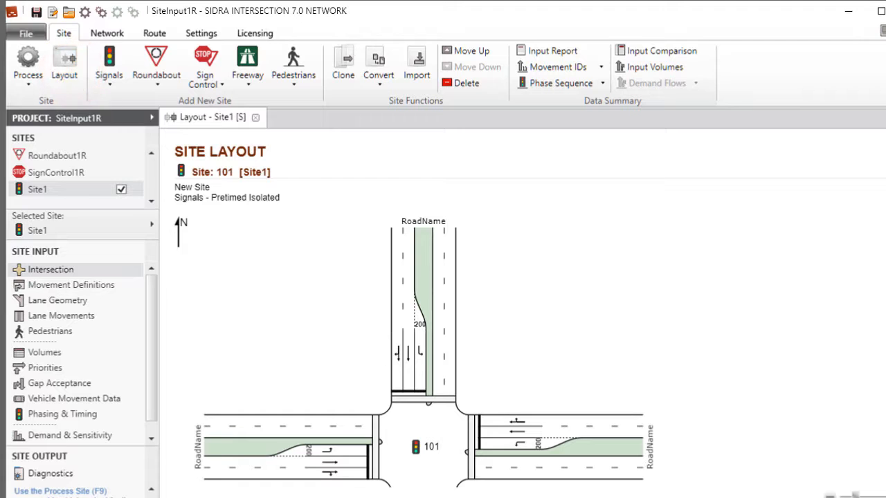
drag(855, 496, 844, 496)
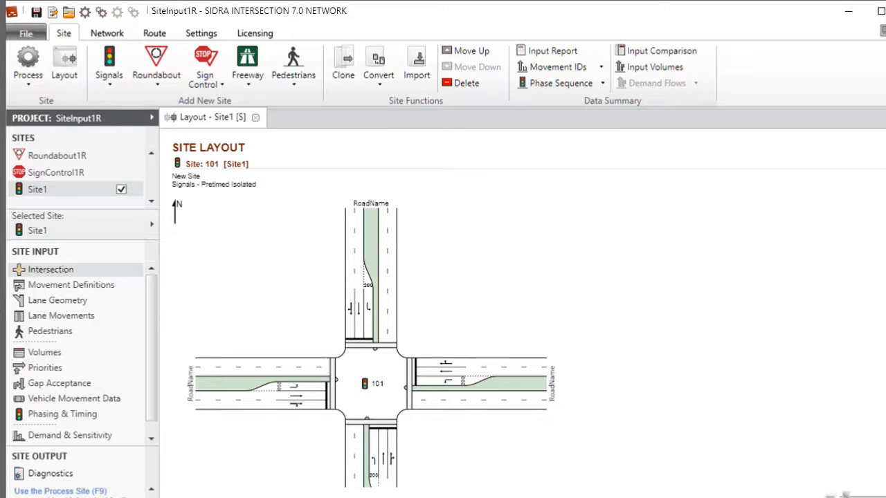
Set Site1's signals Area Type Factor to 0.9 in the intersection data and apply it to all legs of the site
click(20, 270)
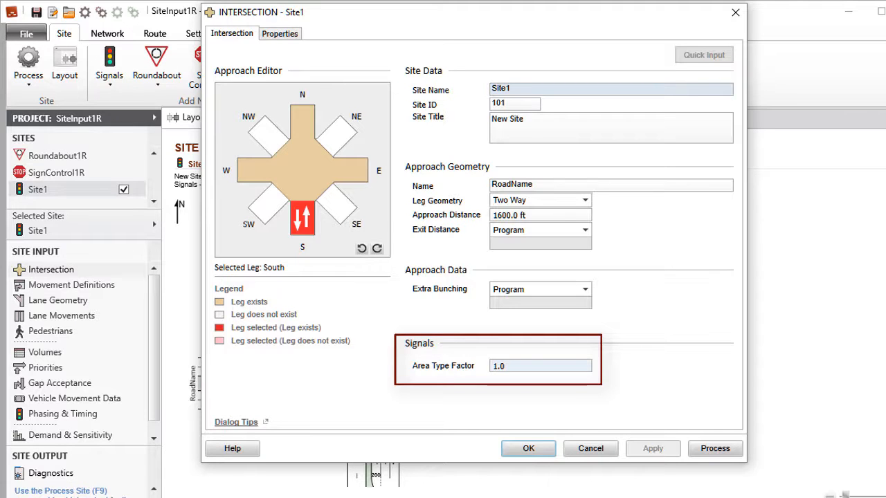
double_click(496, 366)
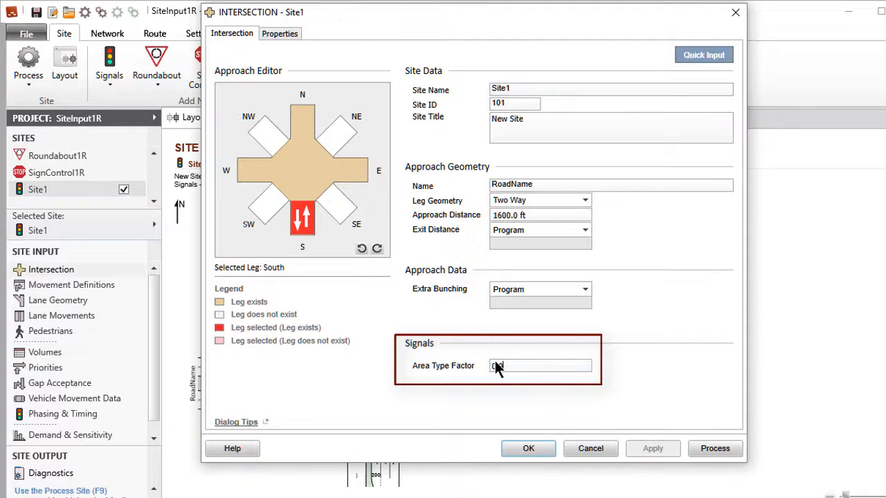
text(0.9)
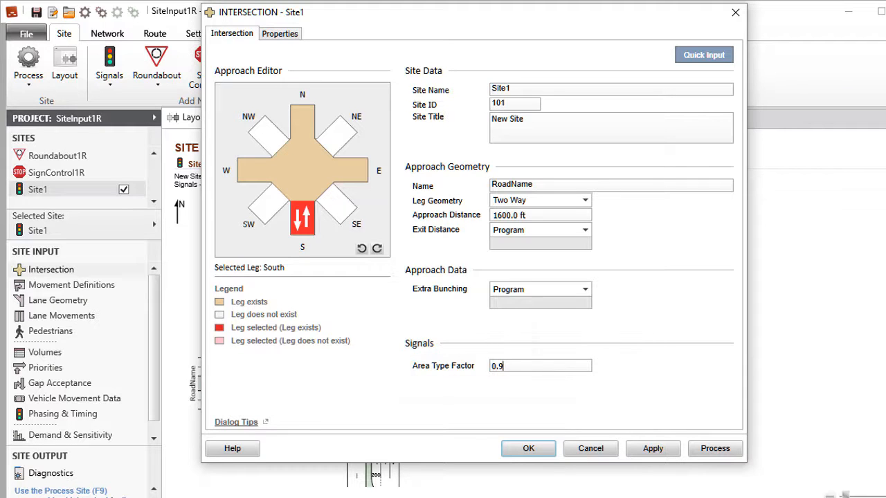
click(711, 56)
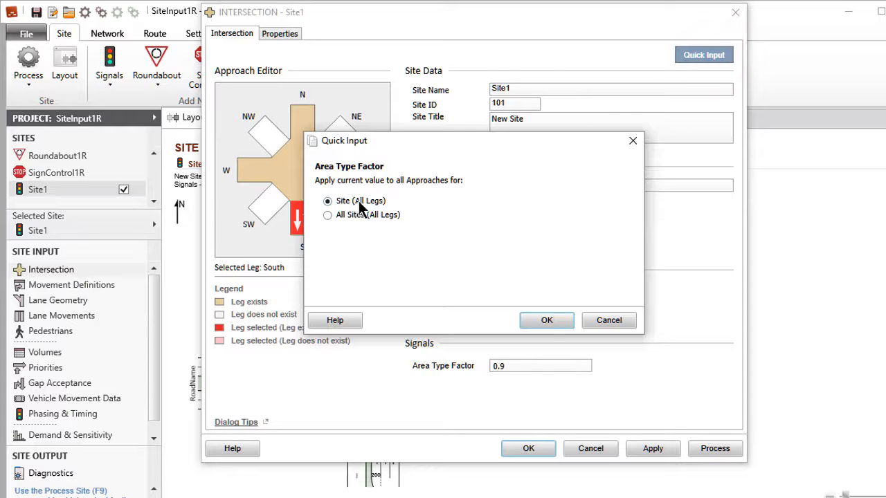
click(547, 320)
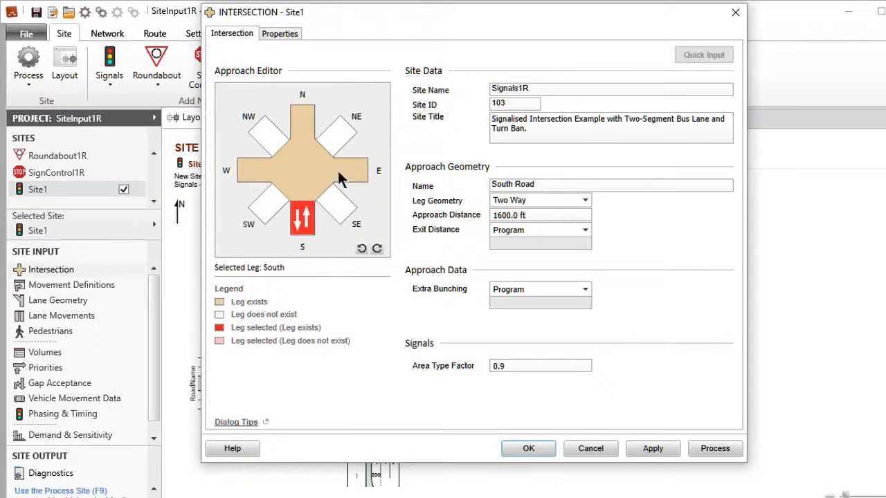
Accept the intersection data for the signalised site and save the project
click(528, 448)
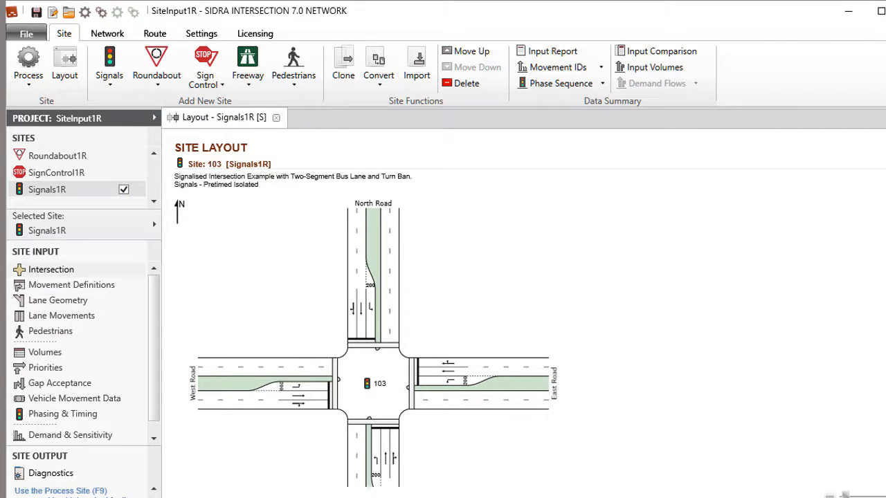
click(37, 14)
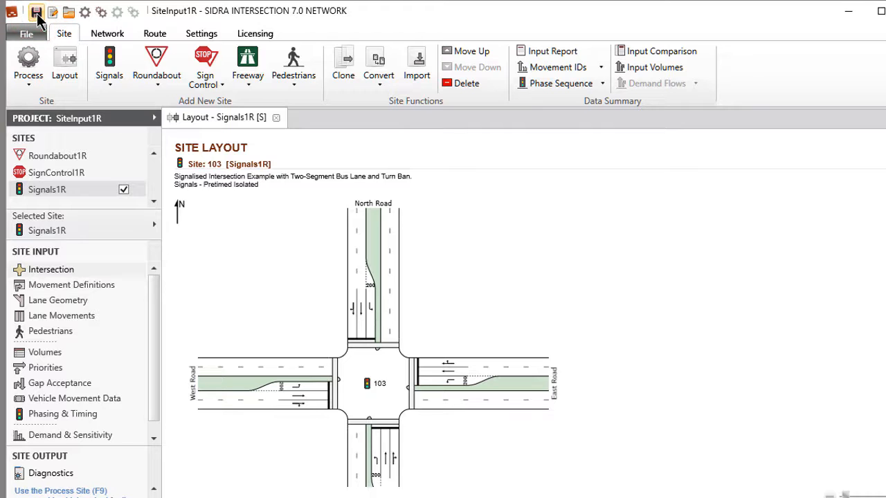